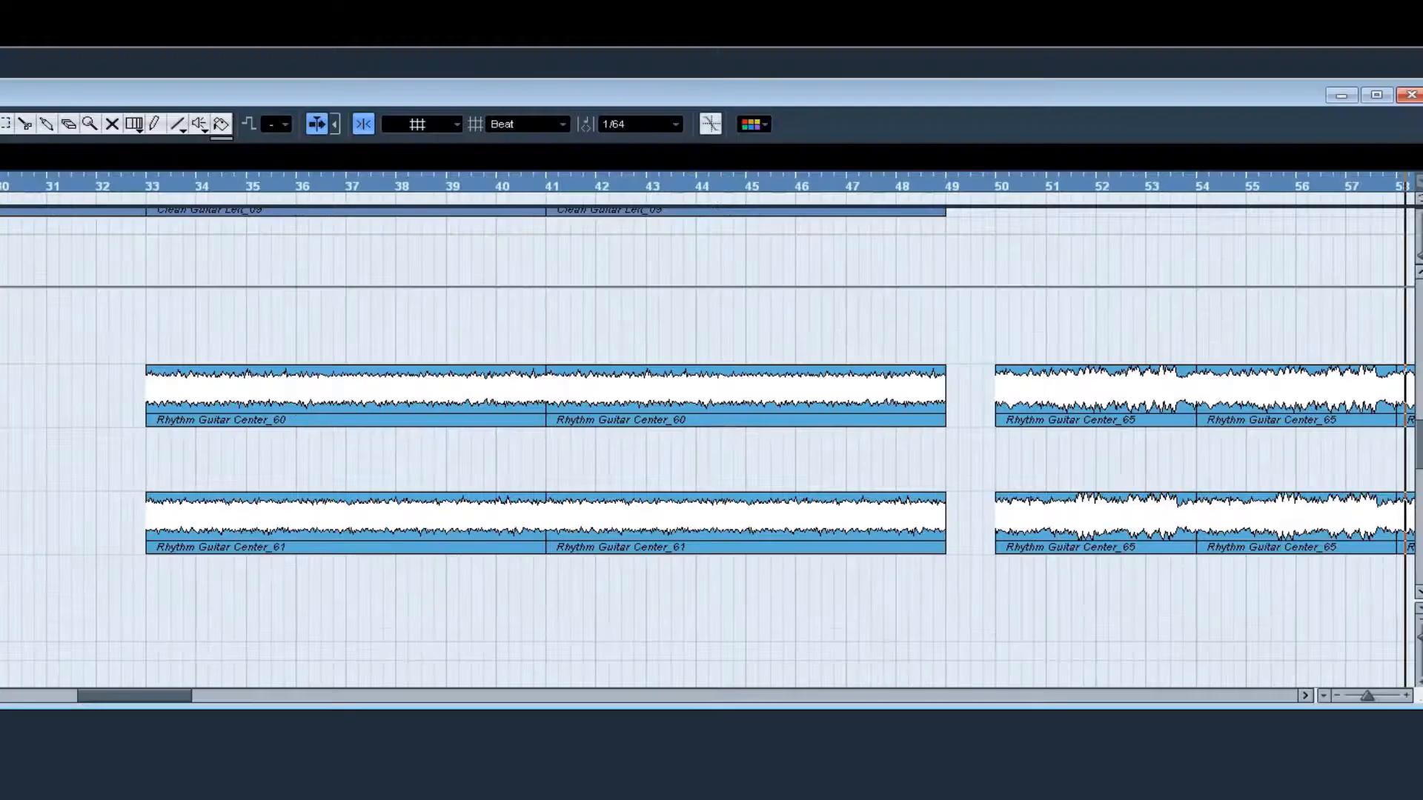
# Step: Play the rhythm guitar right and left tracks from bar 33
pyautogui.moveTo(459, 608); pyautogui.dragTo(477, 608)
pyautogui.moveTo(179, 698); pyautogui.dragTo(166, 699)
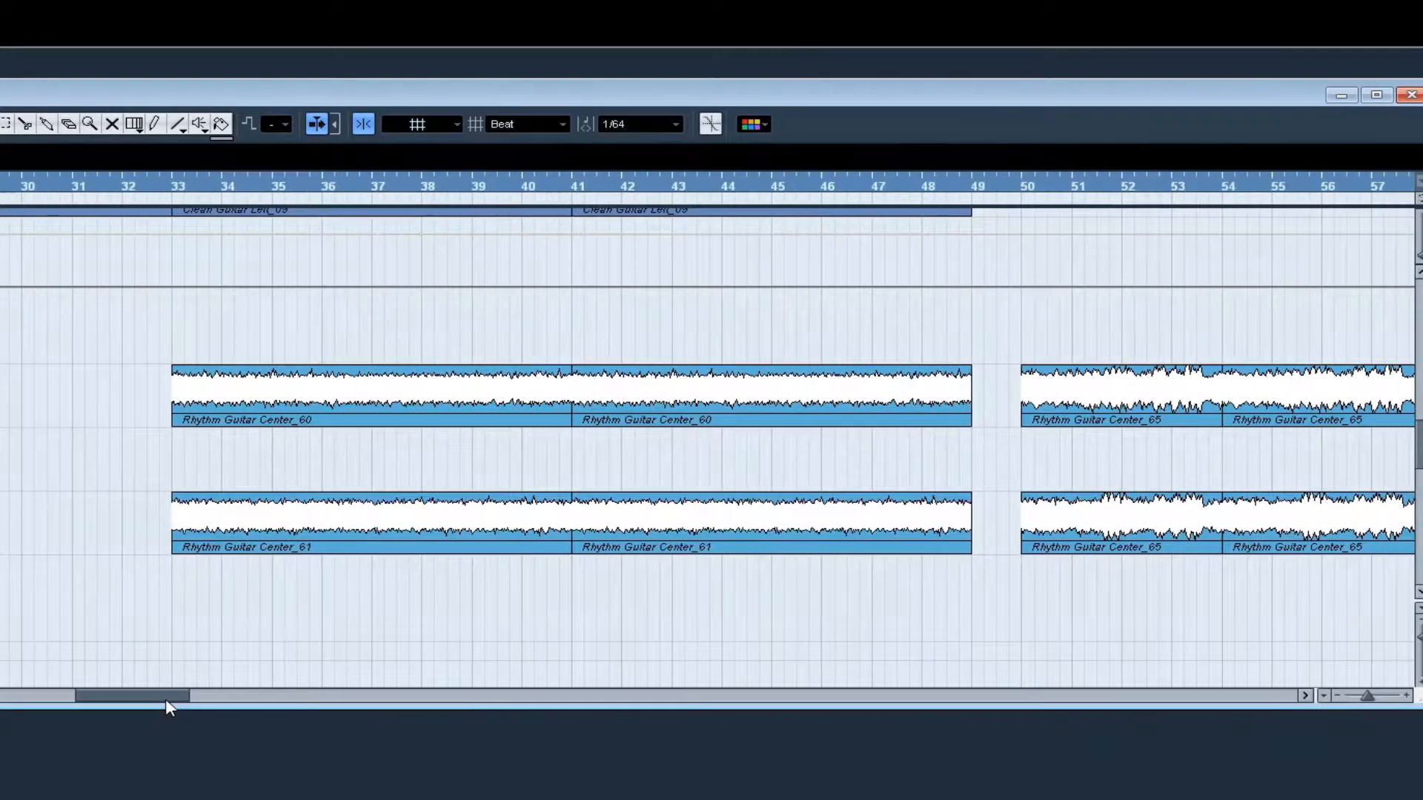
pyautogui.click(174, 184)
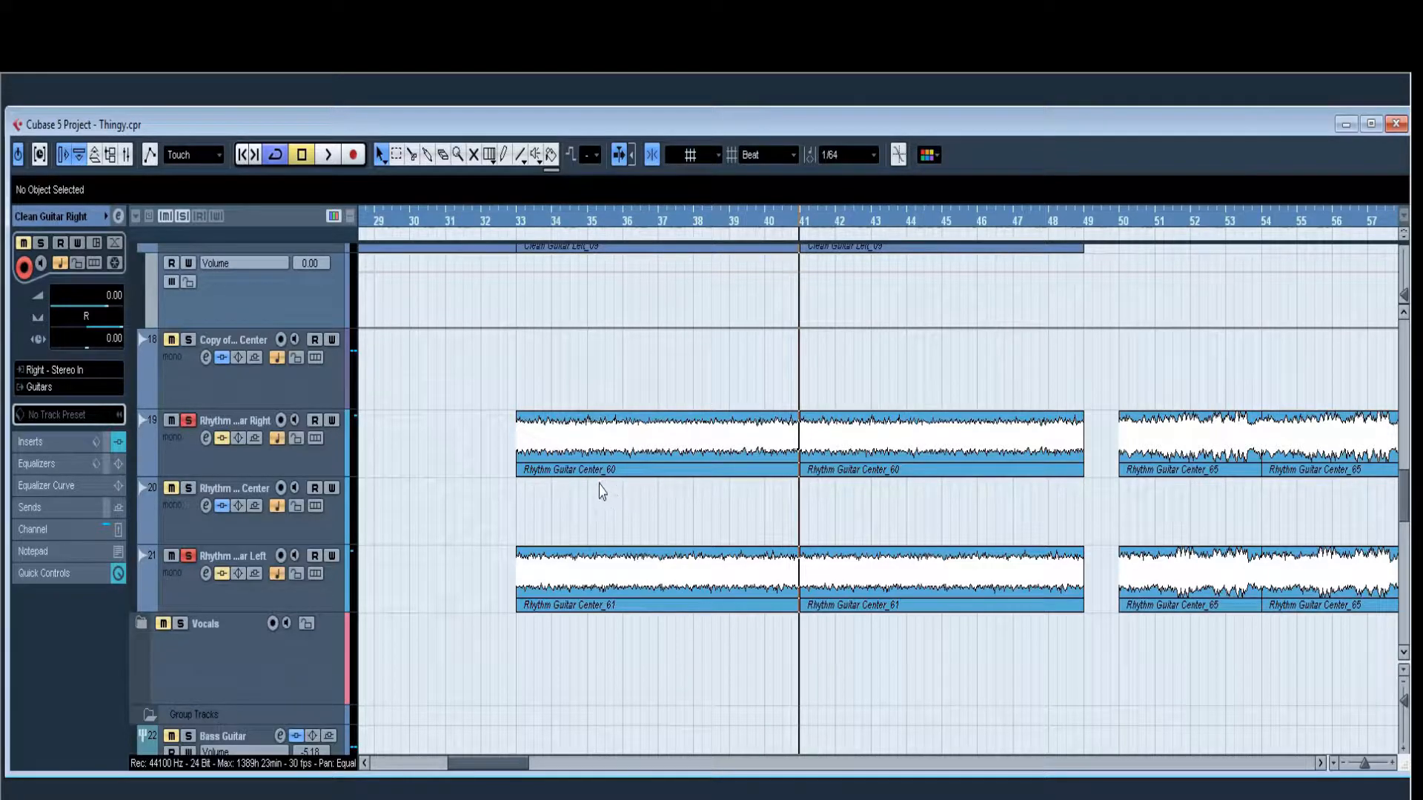
# Step: Play the soloed clean guitar tracks from bar 33 to bar 41
pyautogui.scroll(5, 600, 491)
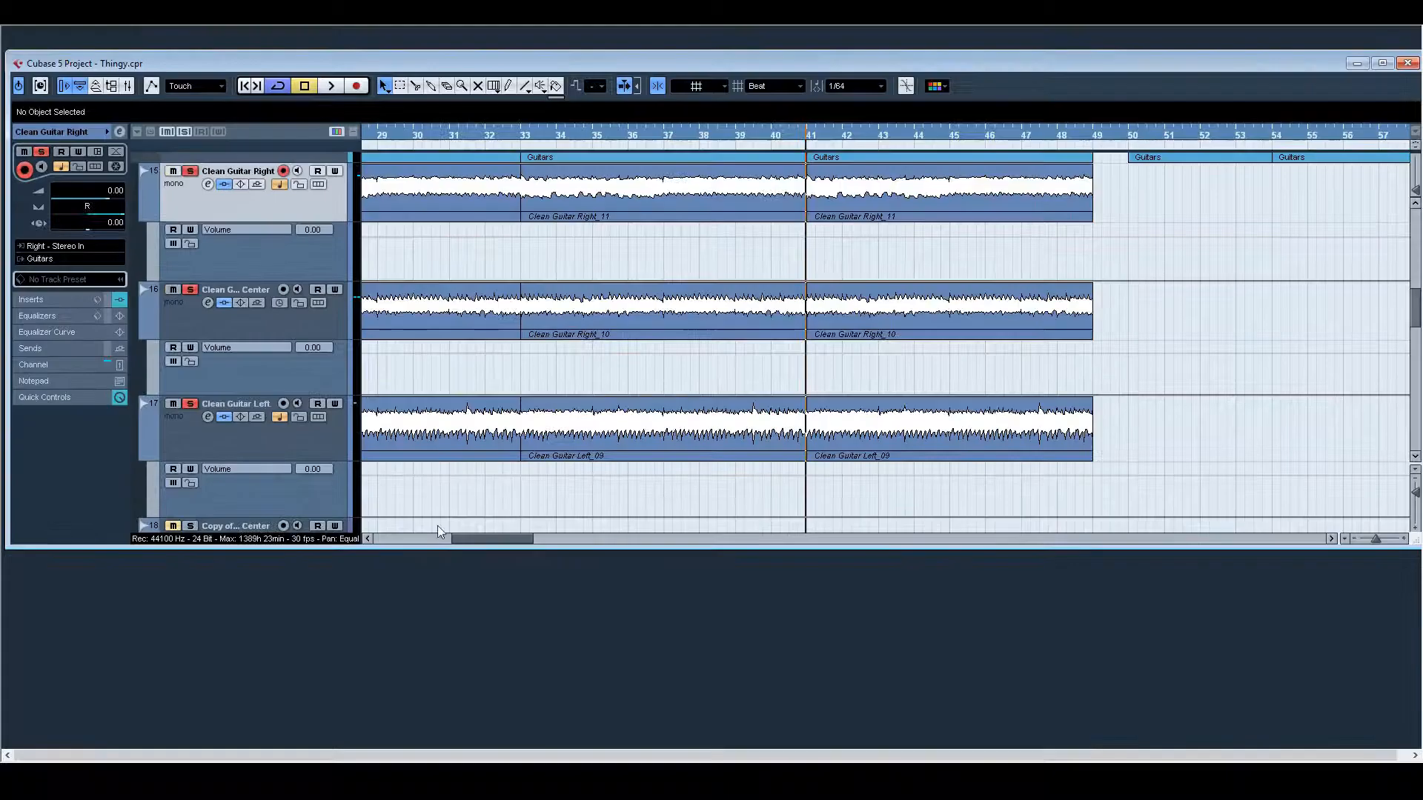
pyautogui.click(521, 141)
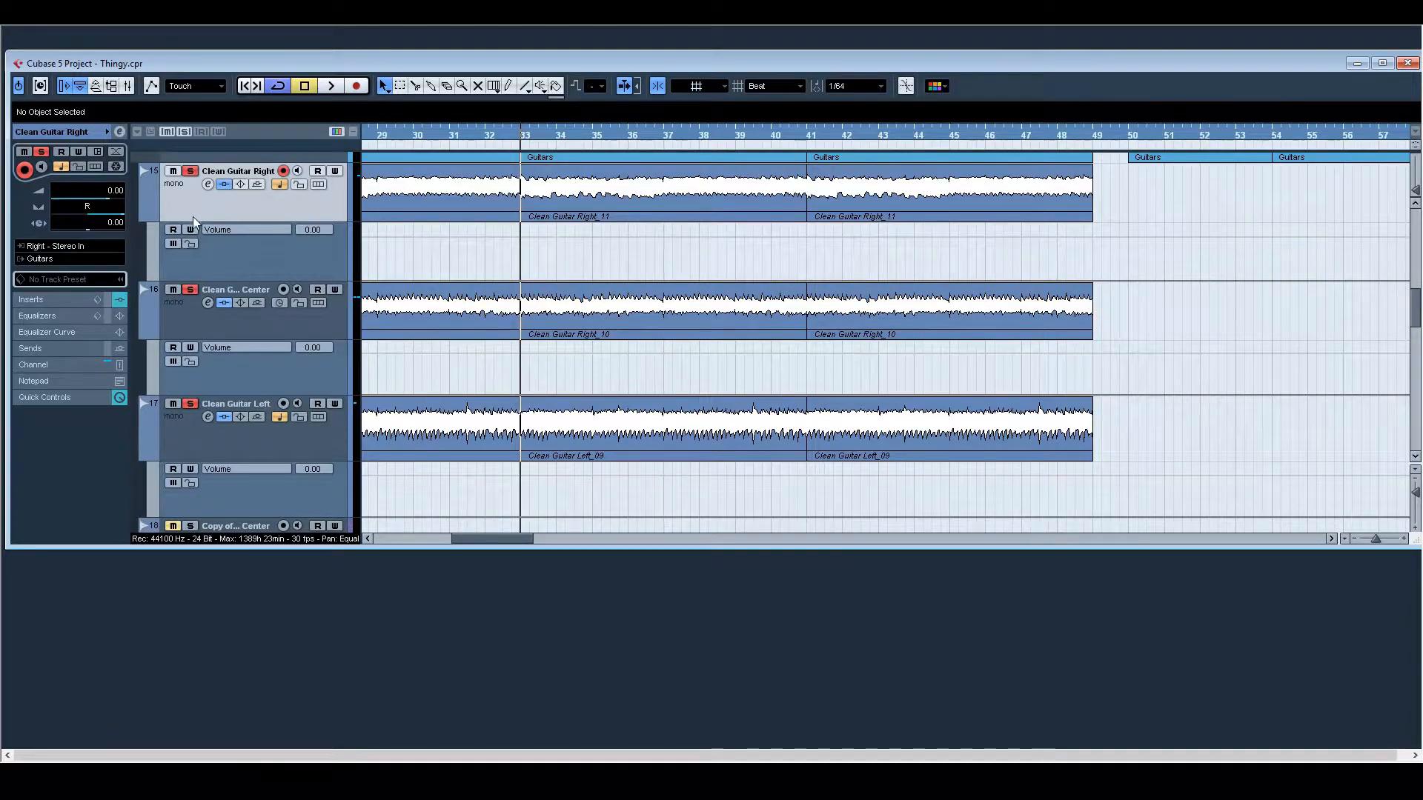
pyautogui.press('space')
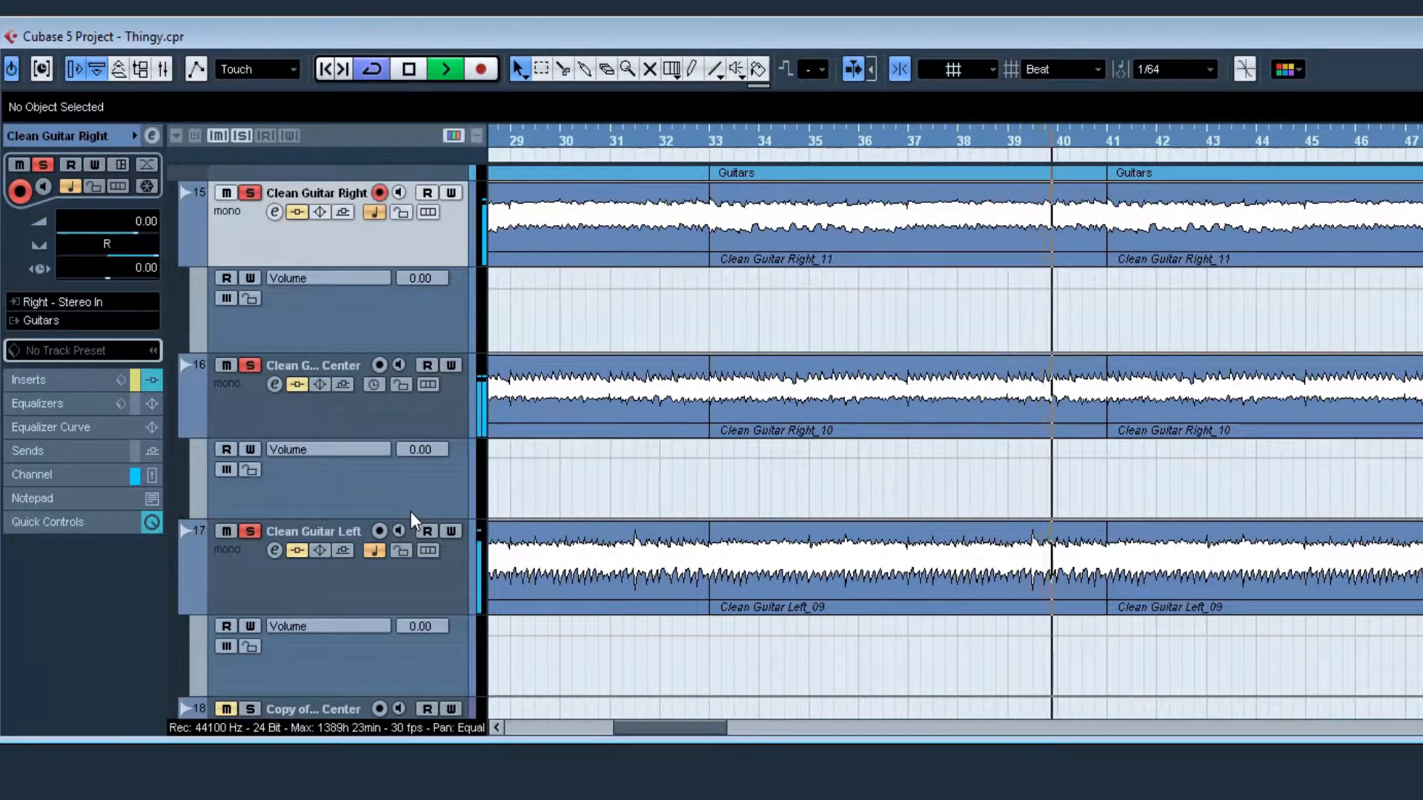
pyautogui.press('space')
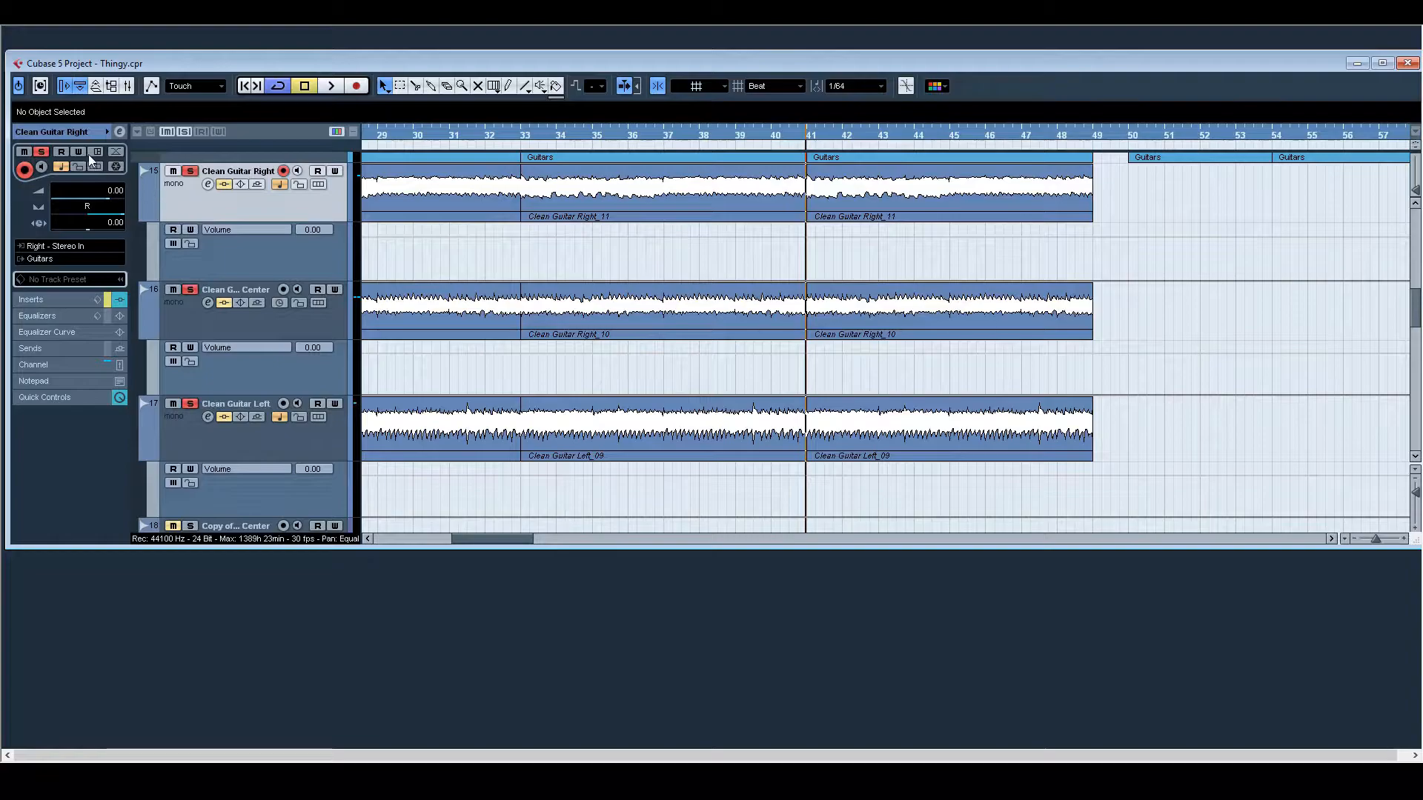
# Step: Review the Clean Guitar Right channel's insert effects and replay the clean guitars from bar 33 to bar 41
pyautogui.click(119, 132)
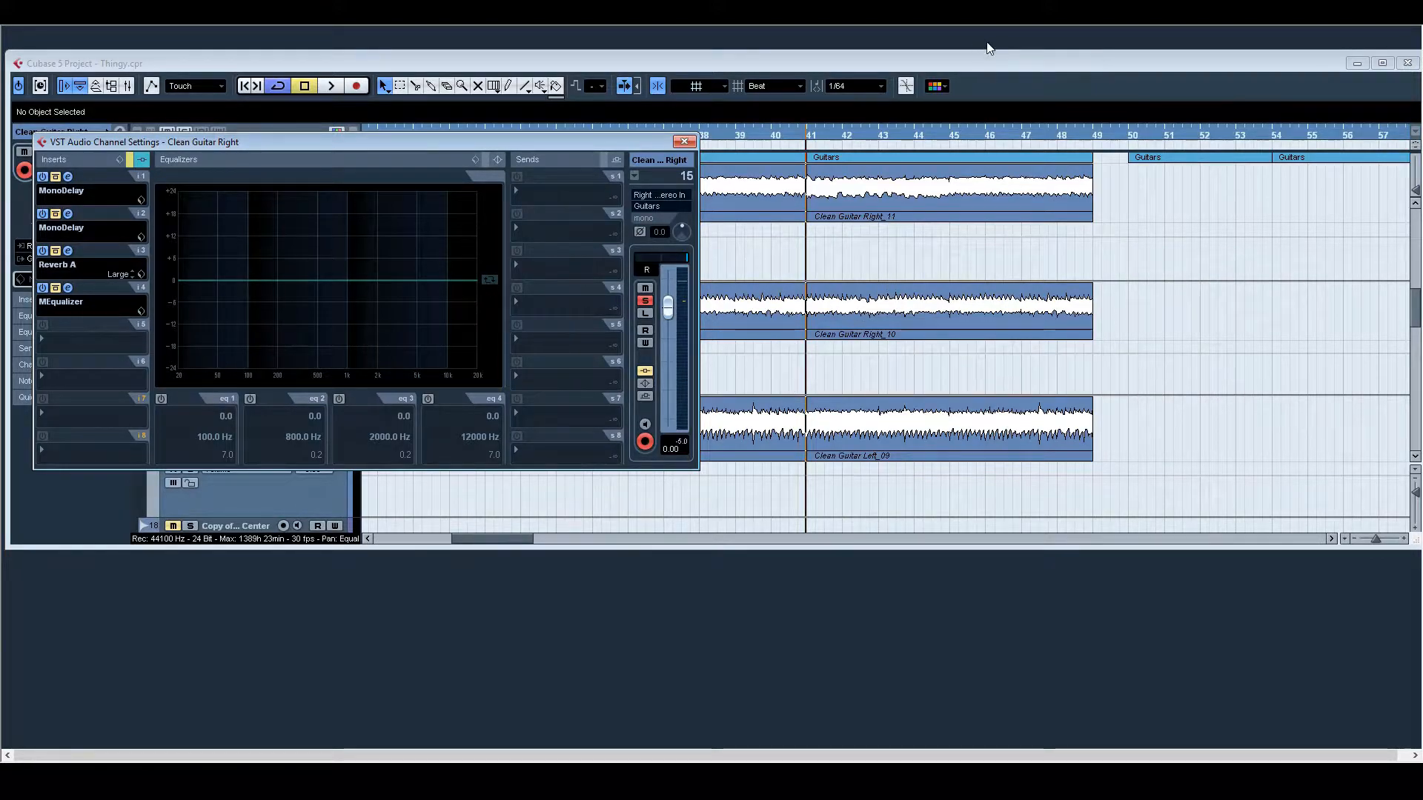
pyautogui.click(959, 500)
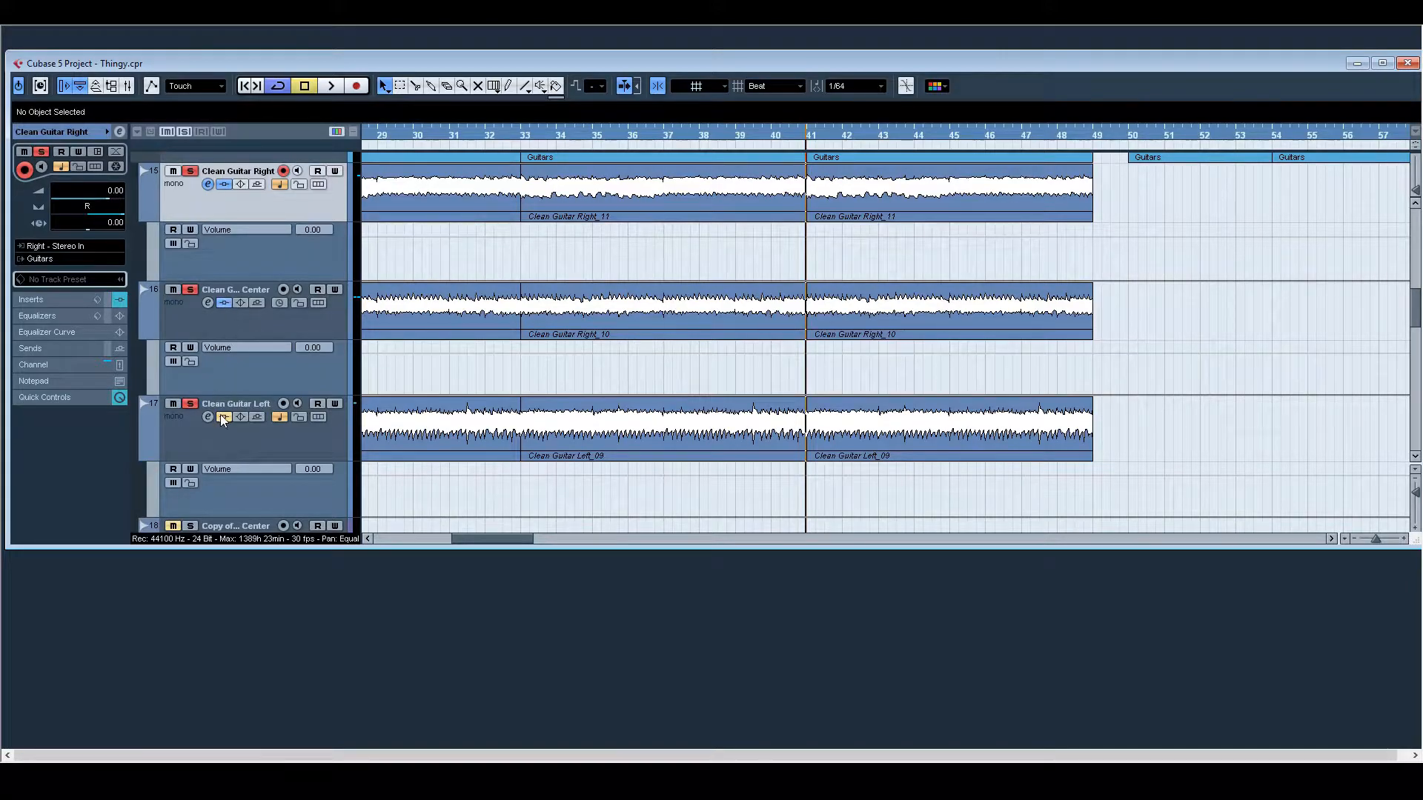
pyautogui.doubleClick(523, 139)
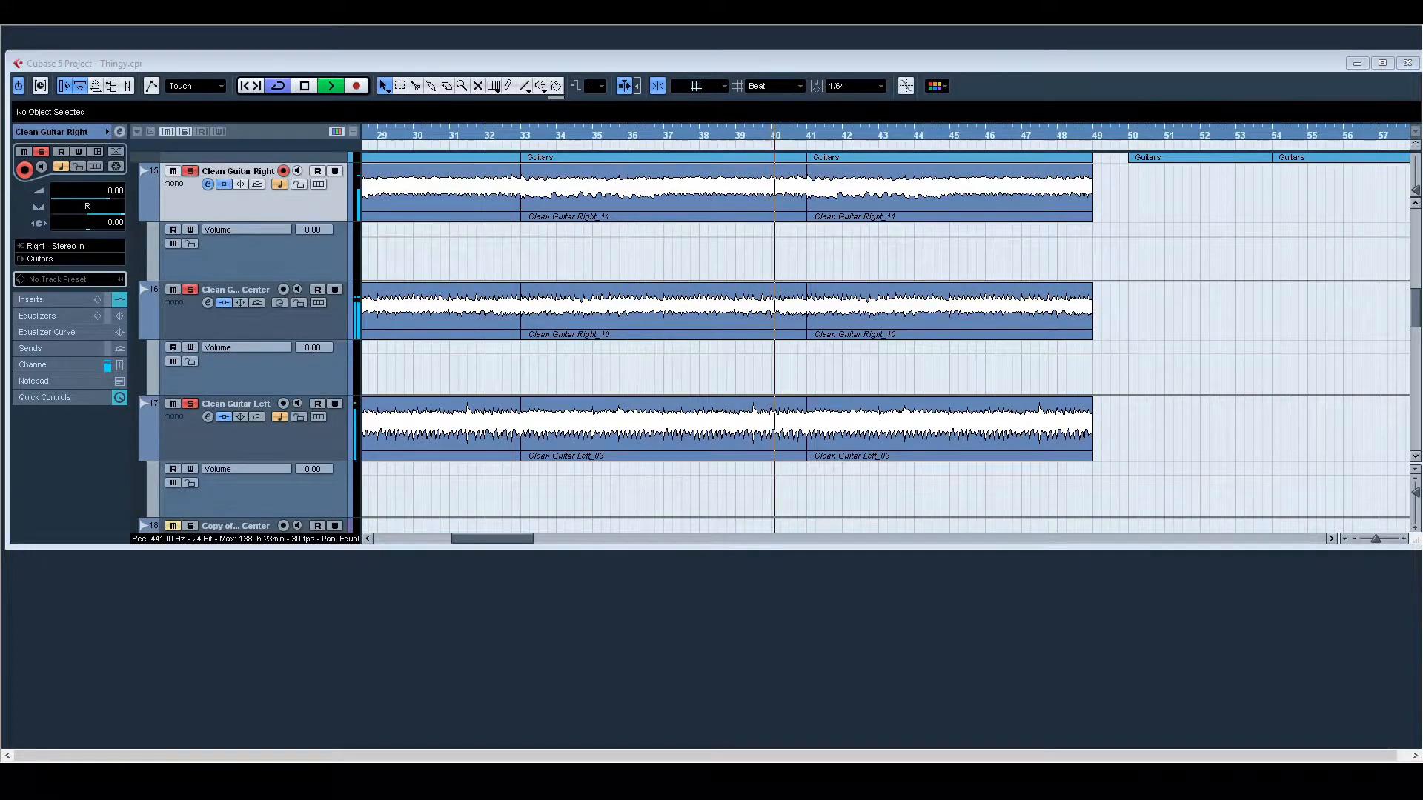
pyautogui.click(797, 354)
pyautogui.press('space')
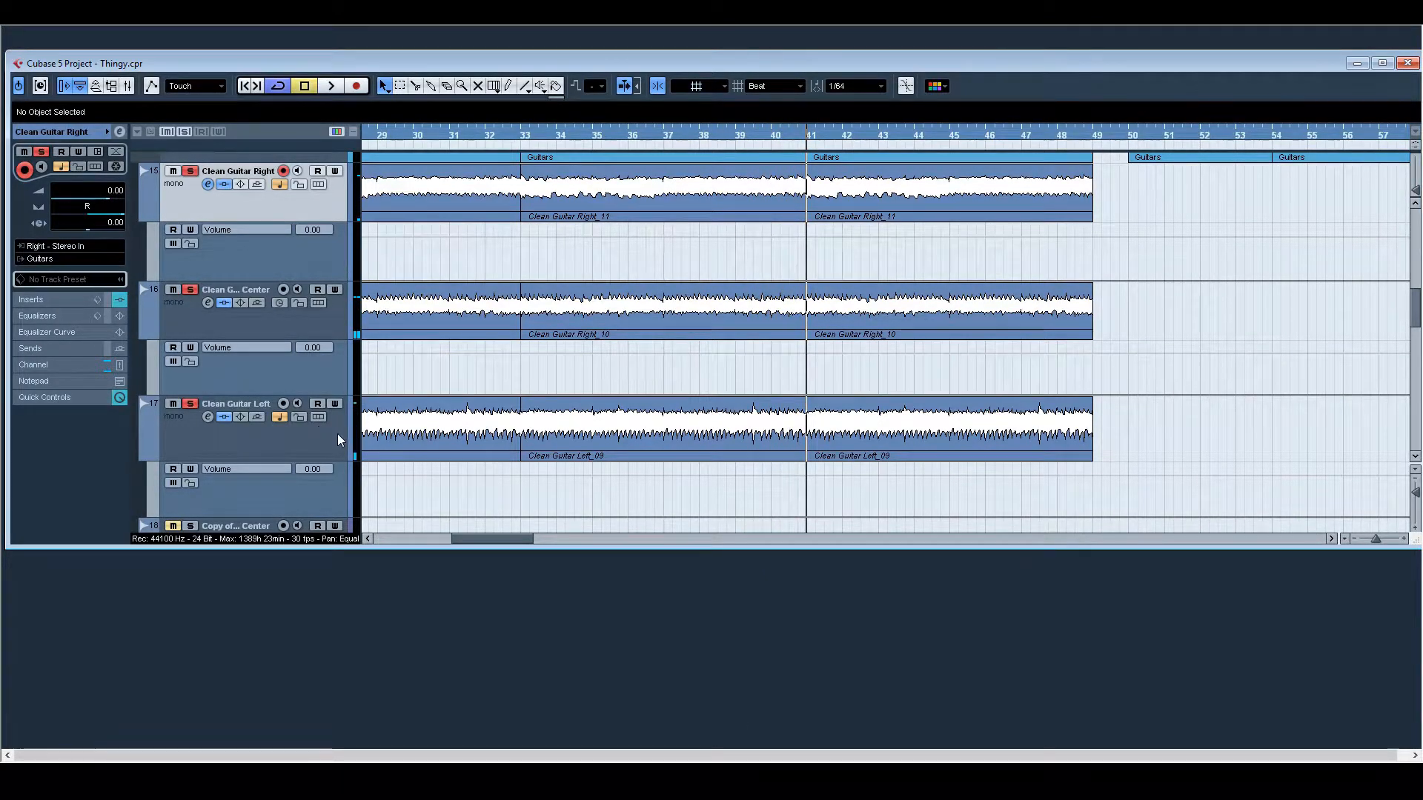
# Step: Play the rhythm guitar tracks on their own from bar 50 to about bar 58
pyautogui.moveTo(518, 539); pyautogui.dragTo(576, 538)
pyautogui.scroll(-4, 744, 445)
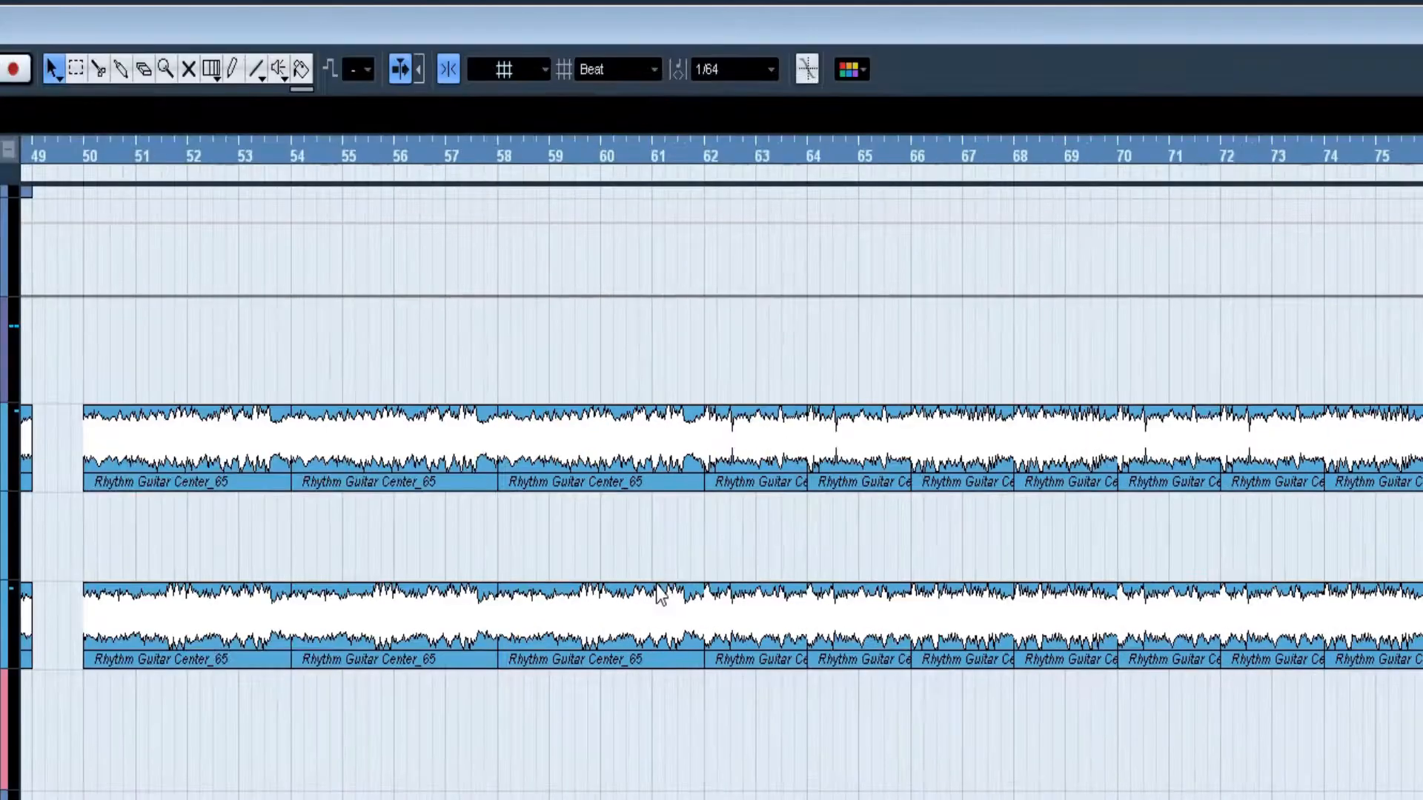
pyautogui.hscroll(1, 721, 474)
pyautogui.hscroll(-3, 721, 474)
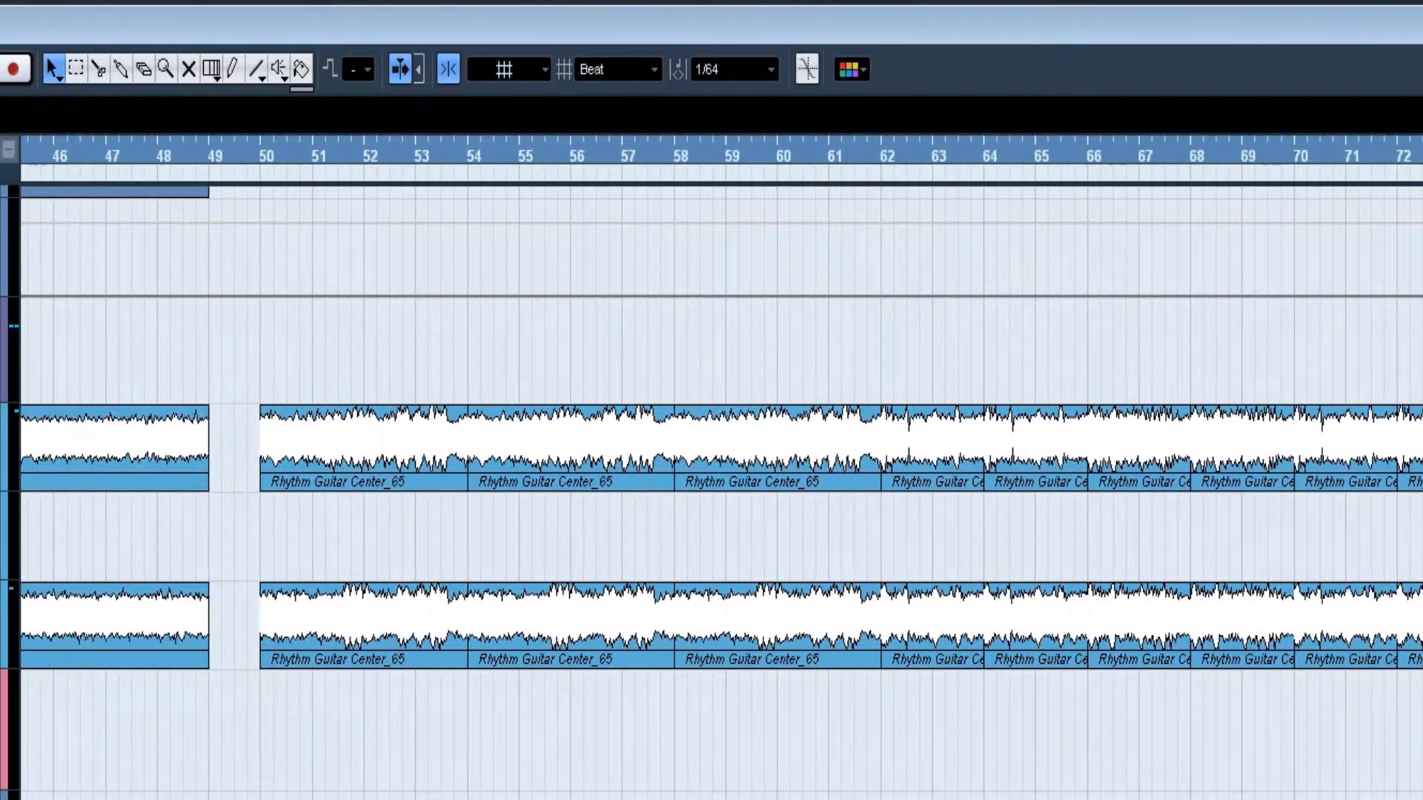
pyautogui.hscroll(2, 721, 474)
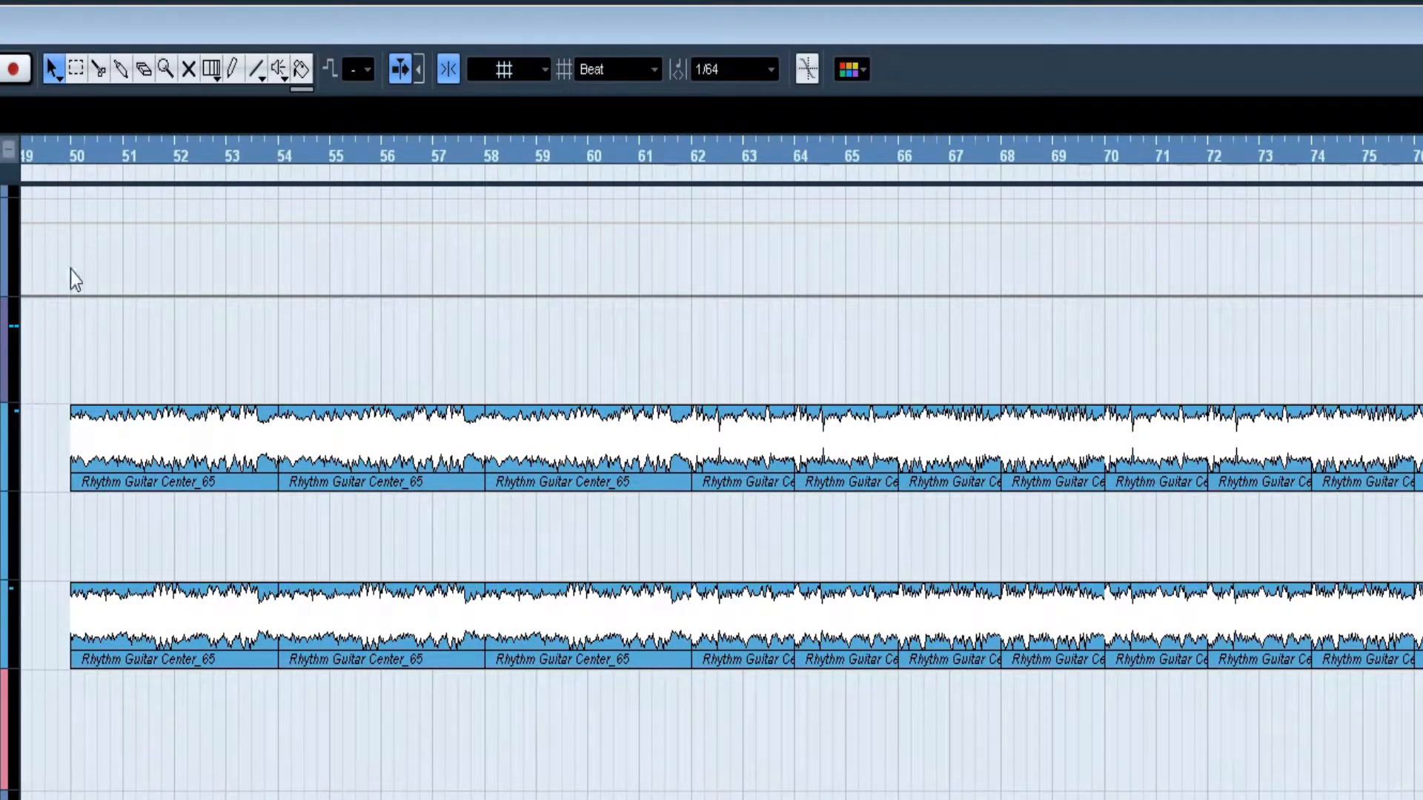
pyautogui.click(72, 154)
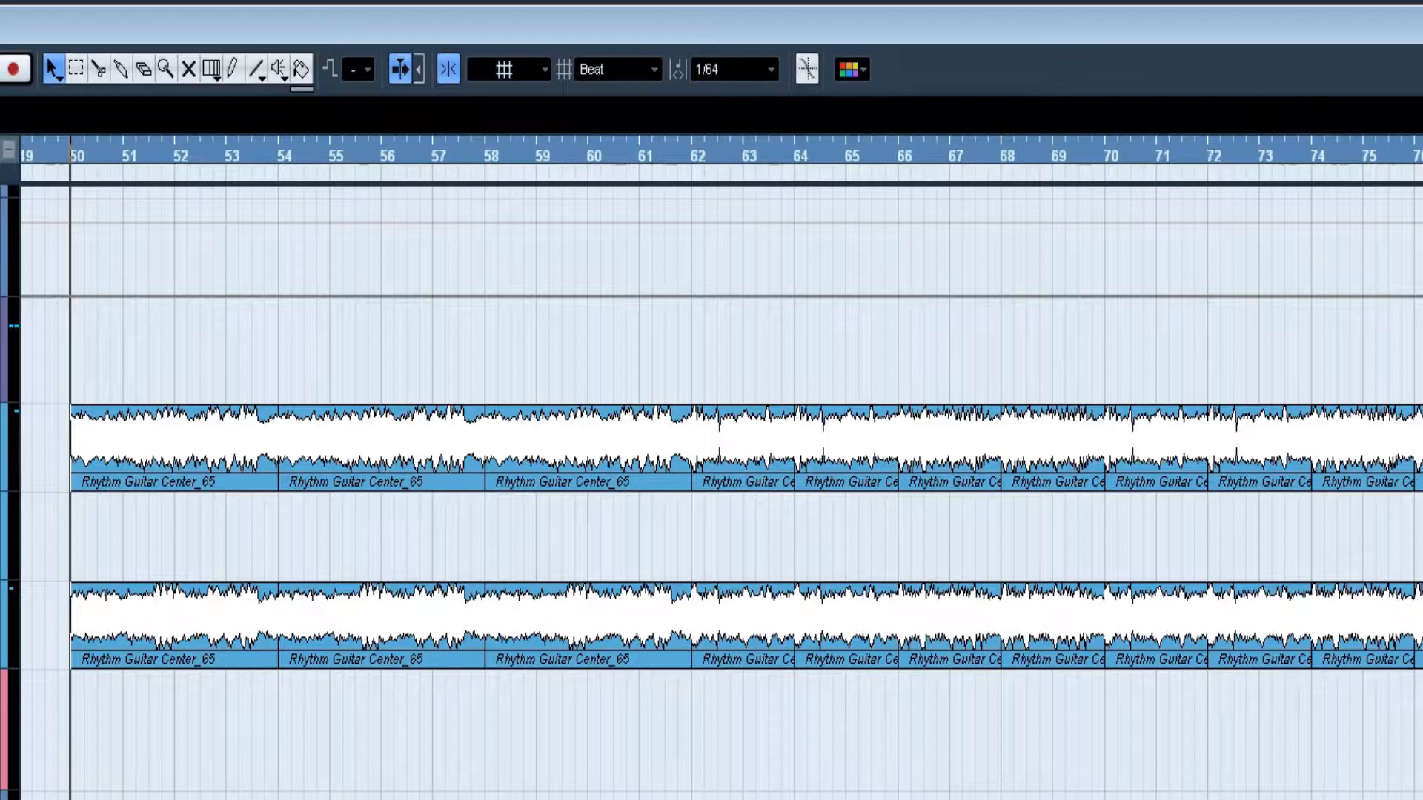
pyautogui.press('space')
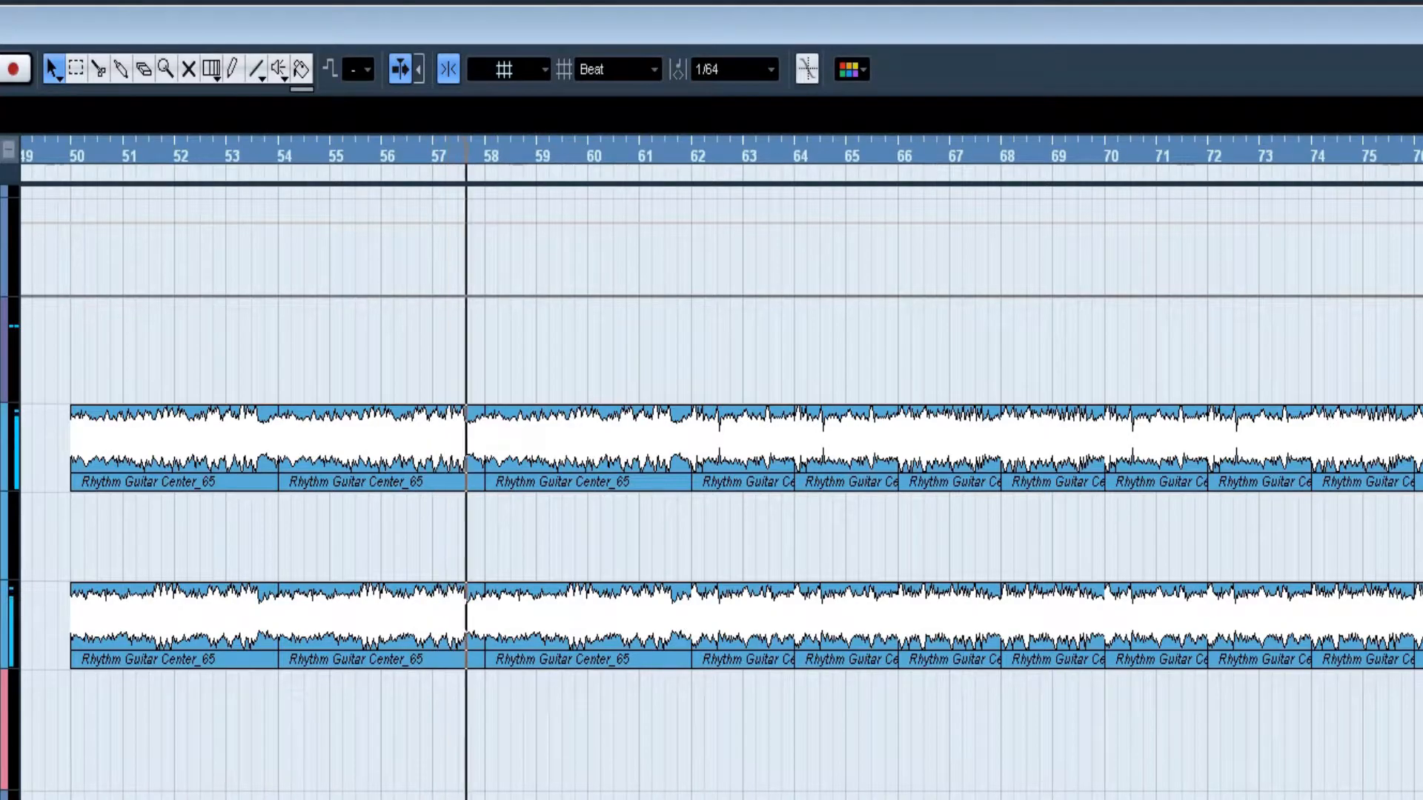
pyautogui.press('space')
# Step: Play the rhythm guitar section from bar 62 and its last part from bar 107
pyautogui.moveTo(543, 535); pyautogui.dragTo(566, 534)
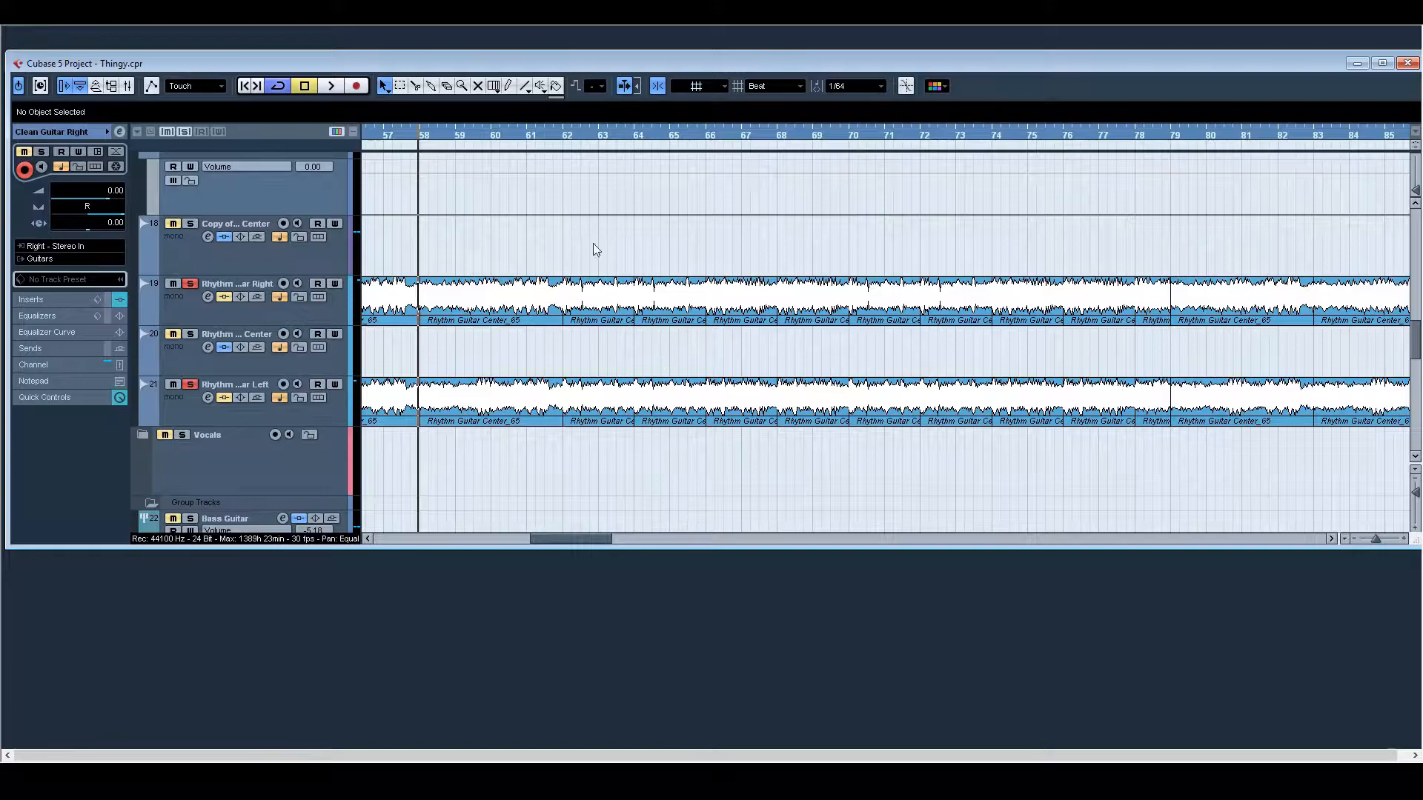
pyautogui.click(562, 151)
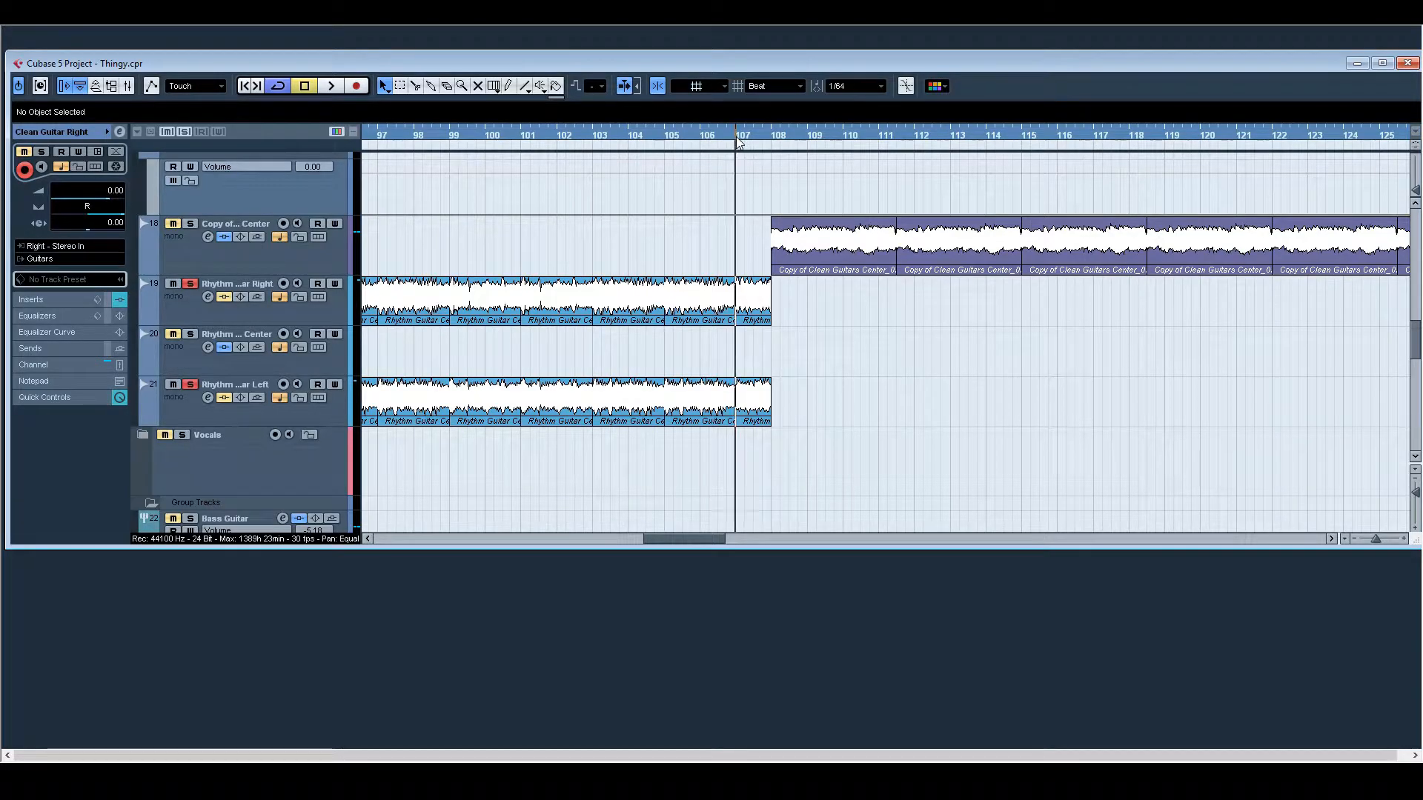
pyautogui.press('space')
# Step: Play the Copy of Clean Guitars Center track on its own from bar 108 to bar 113 and review its insert effects
pyautogui.moveTo(675, 539); pyautogui.dragTo(694, 564)
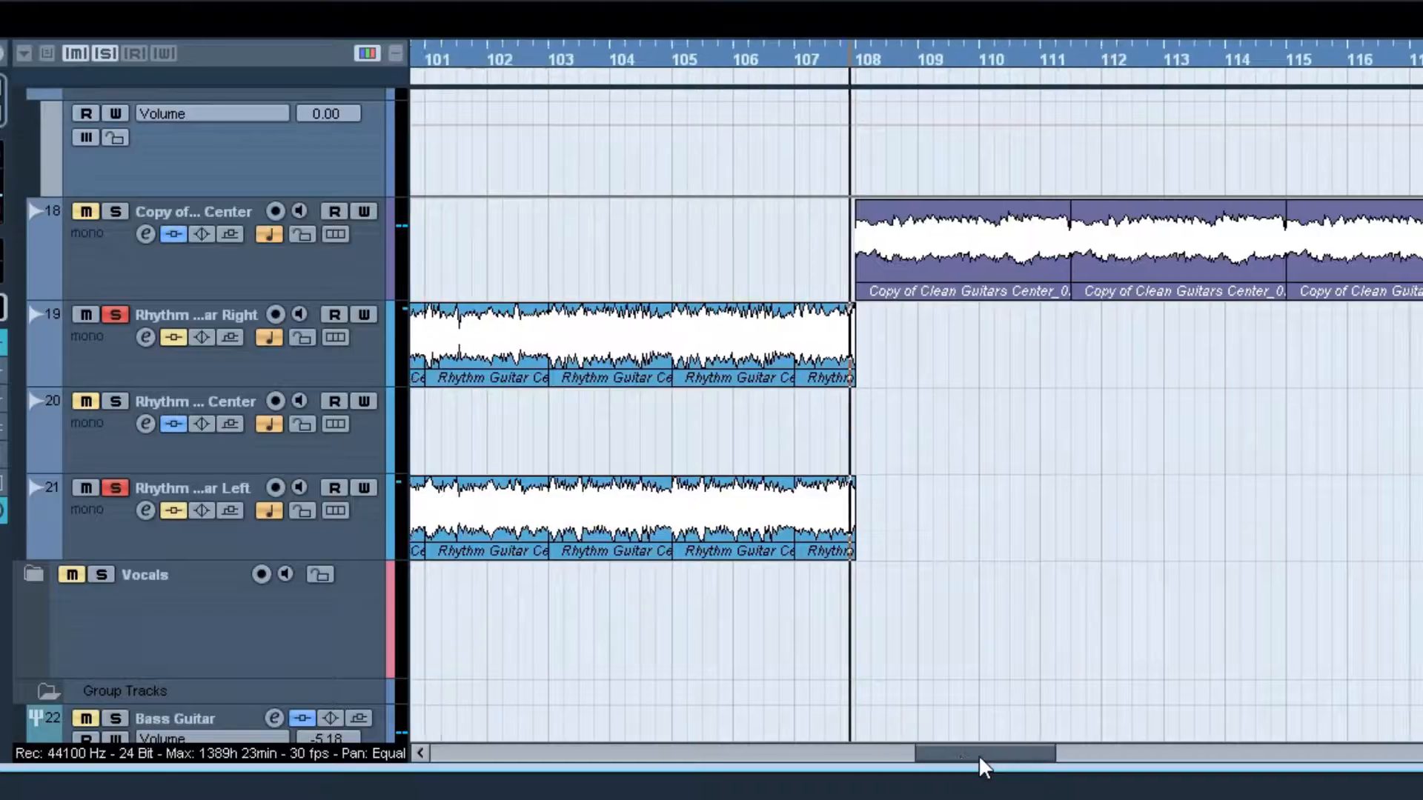
pyautogui.moveTo(982, 796); pyautogui.dragTo(979, 796)
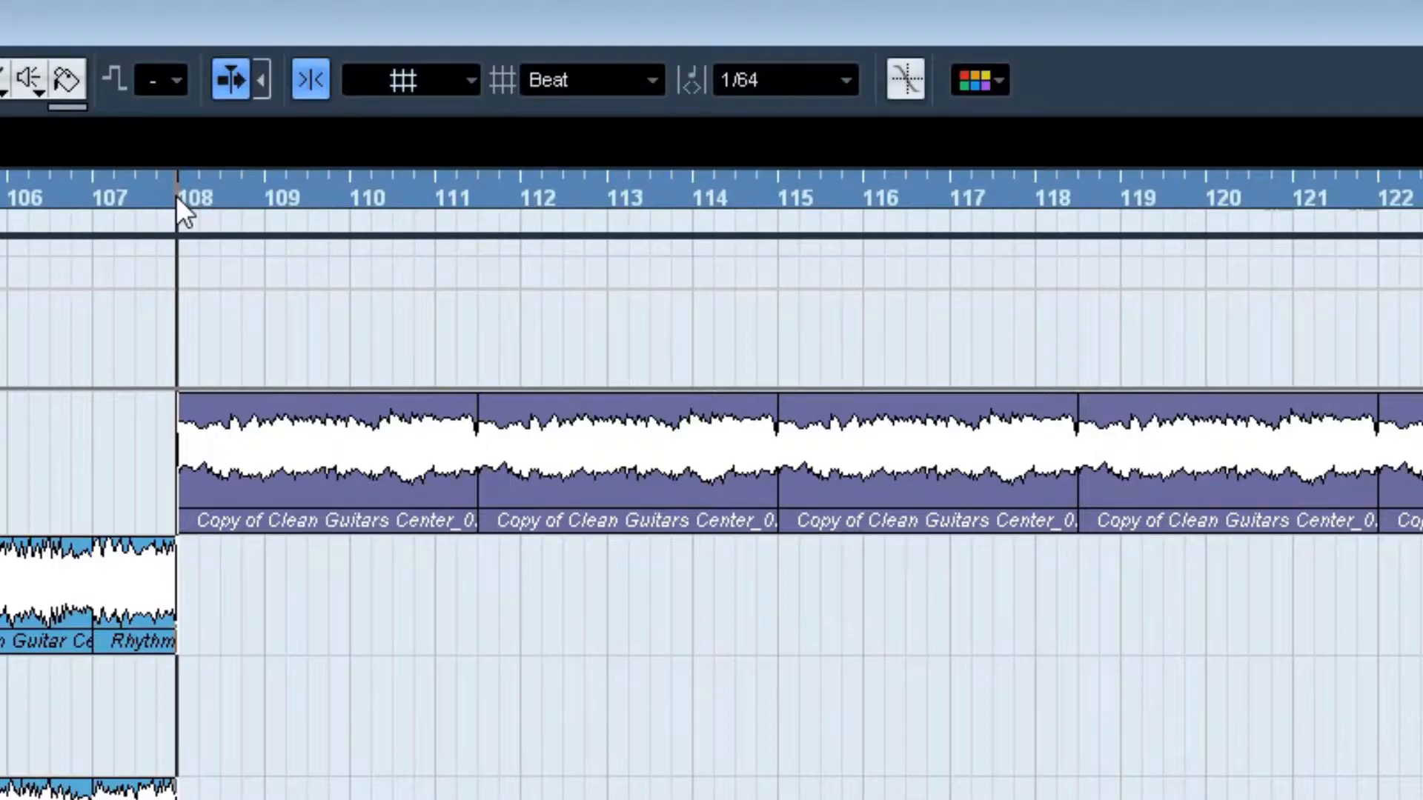
pyautogui.press('space')
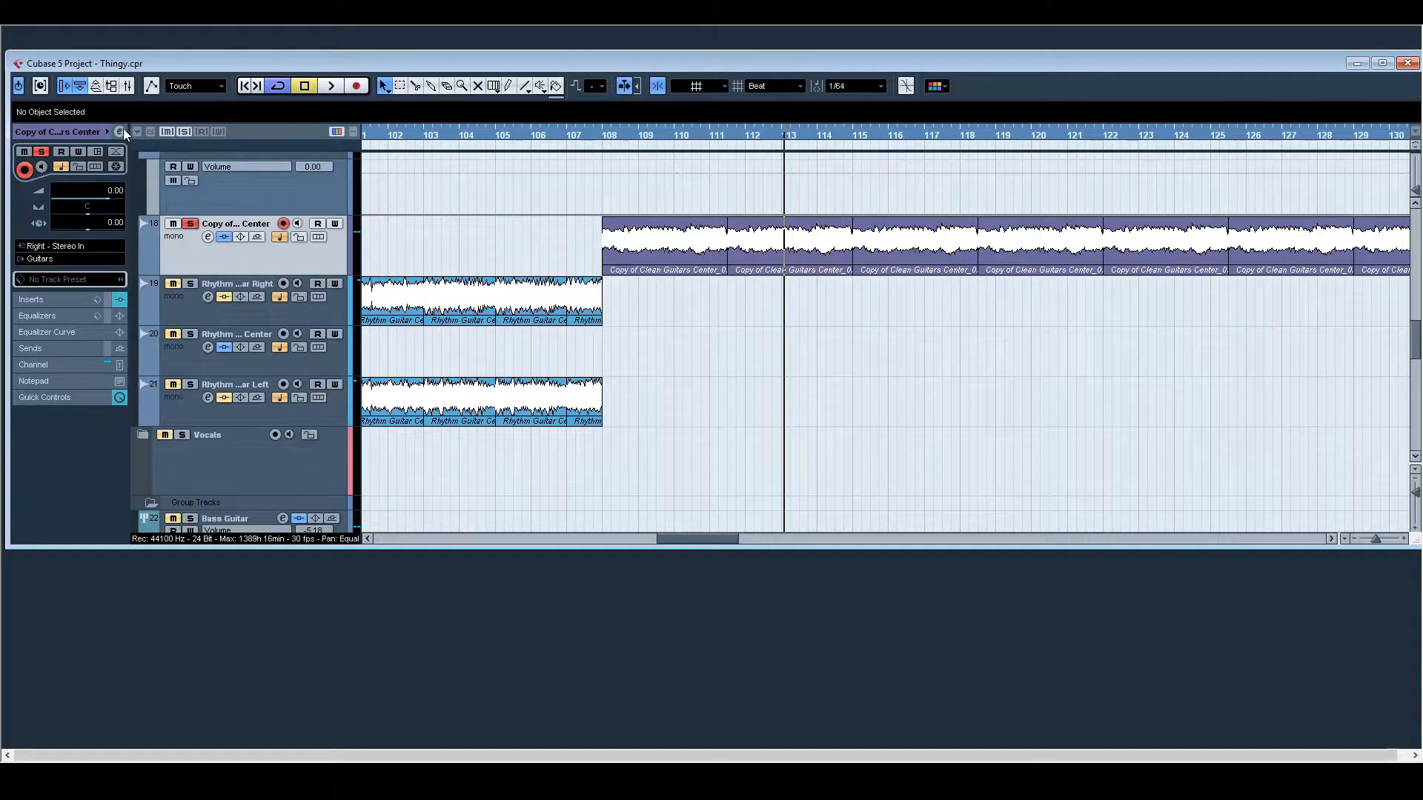
pyautogui.click(121, 130)
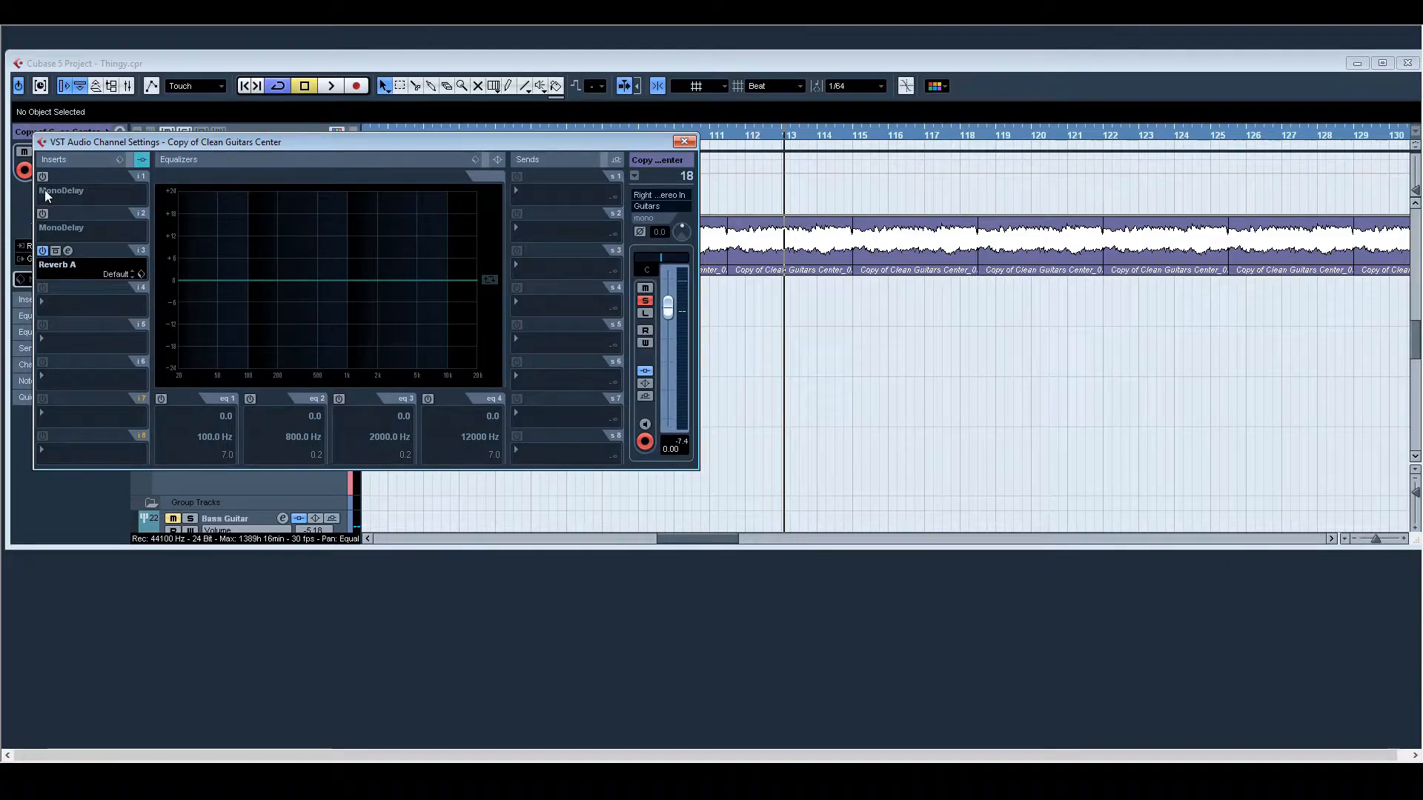
pyautogui.click(689, 141)
# Step: Solo the Bass Input track and play its parts from bar 33 to 41 and from bar 50 to 58
pyautogui.moveTo(694, 538); pyautogui.dragTo(406, 511)
pyautogui.scroll(3, 509, 413)
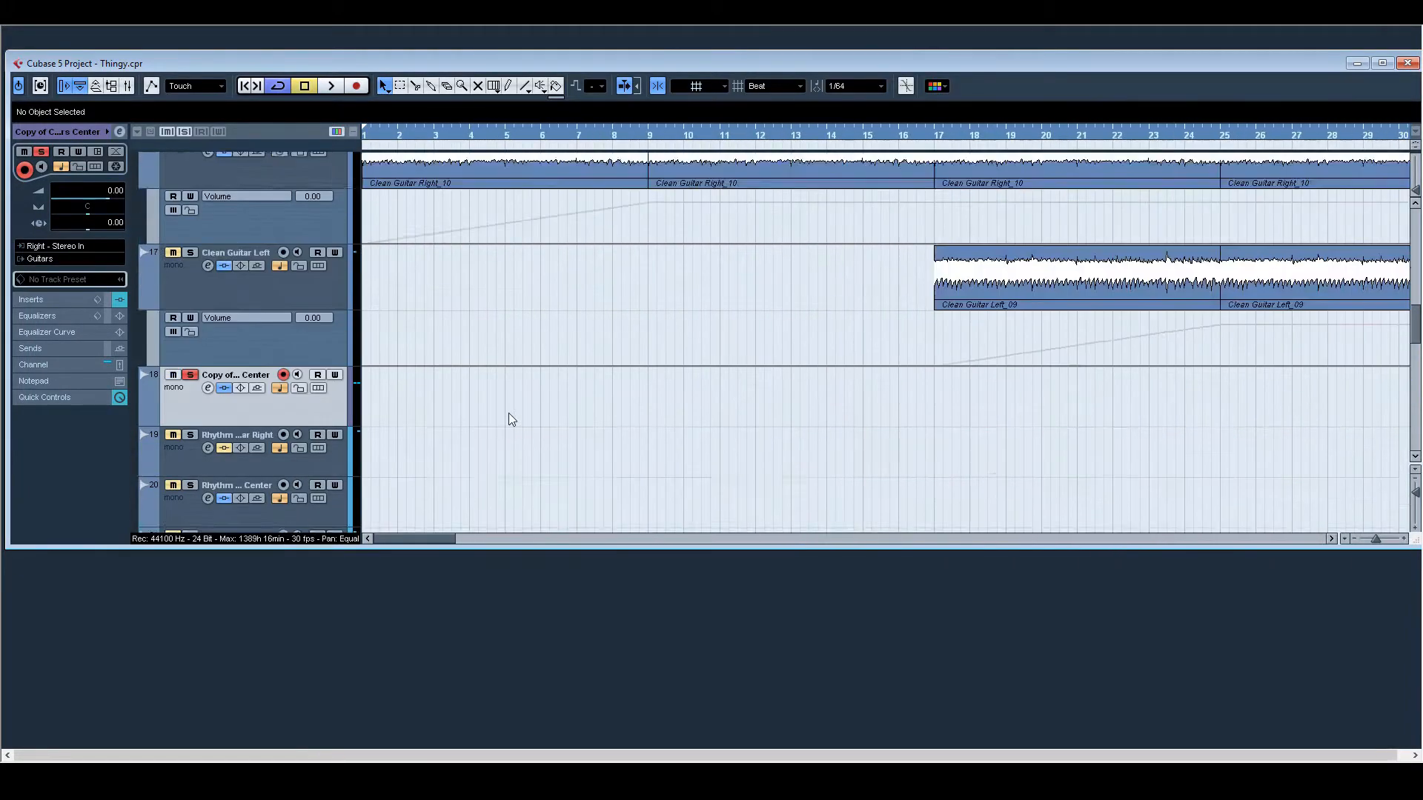
pyautogui.scroll(15, 509, 413)
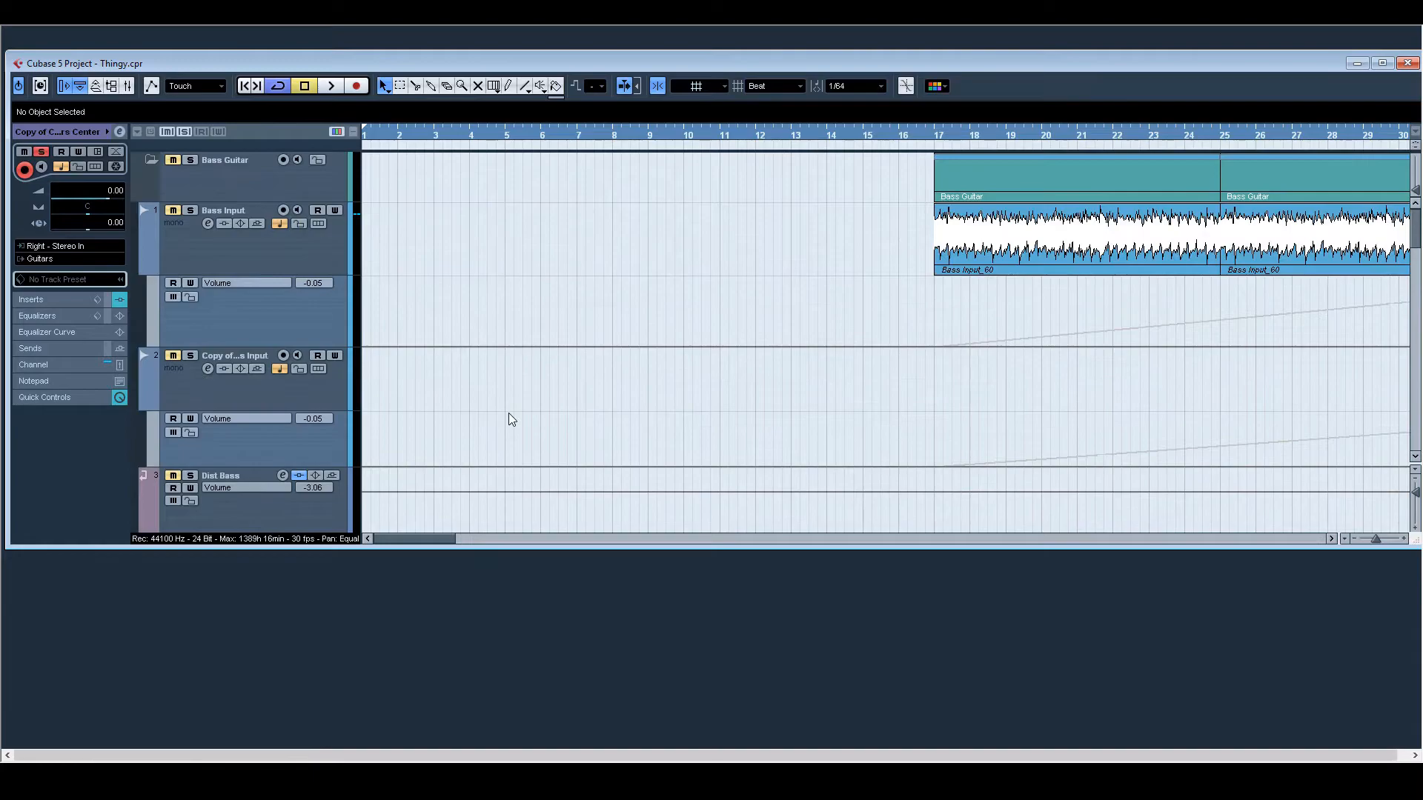
pyautogui.moveTo(403, 540); pyautogui.dragTo(436, 540)
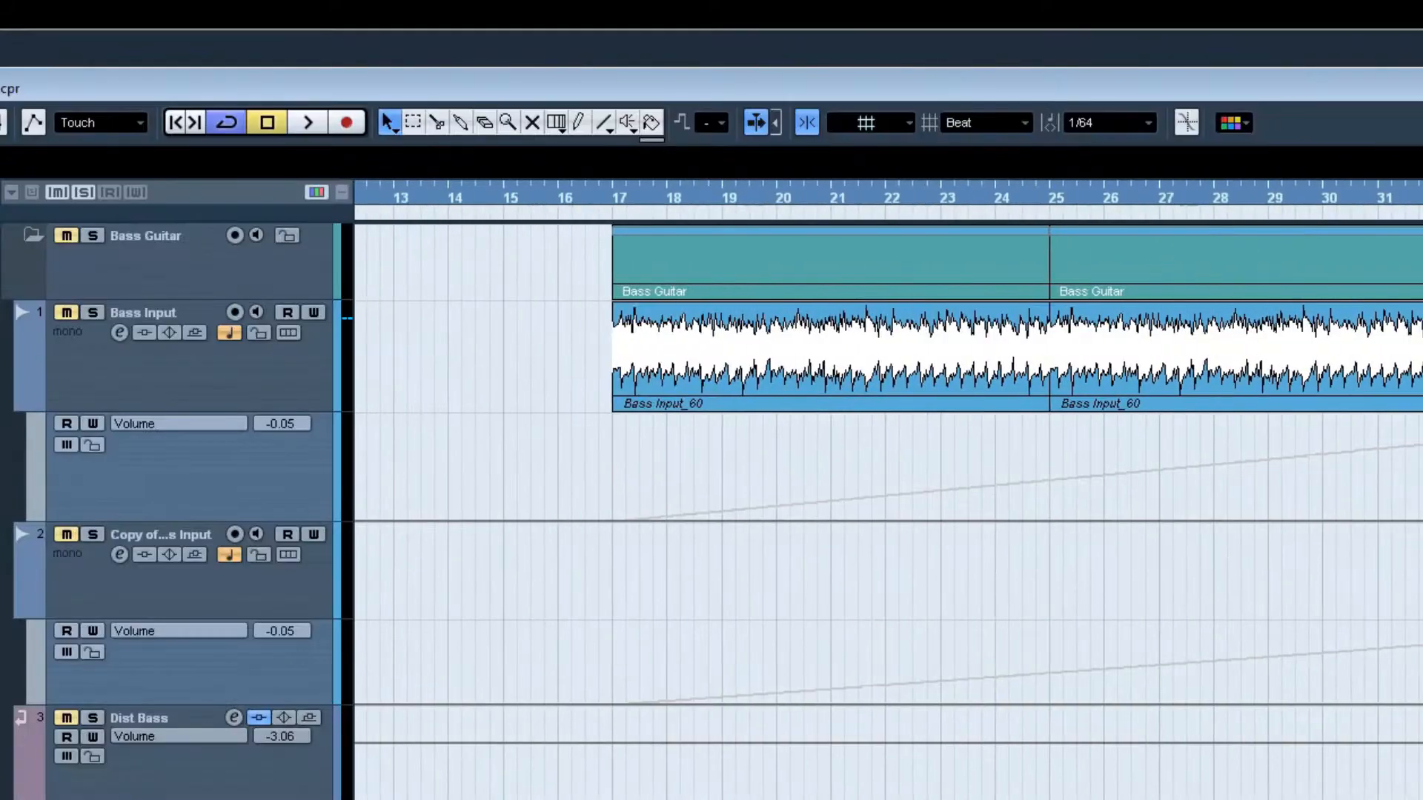
pyautogui.moveTo(419, 799); pyautogui.dragTo(621, 799)
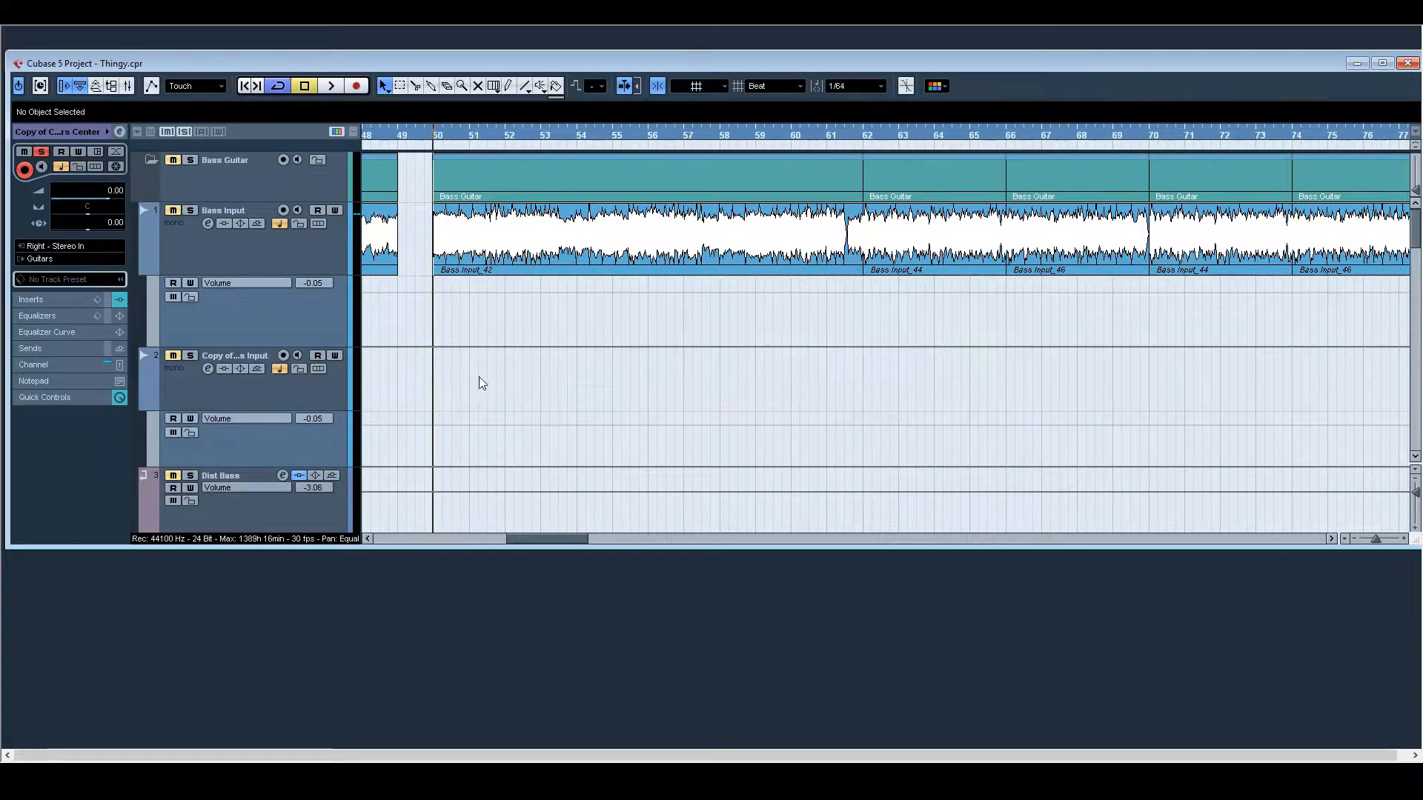
pyautogui.click(190, 210)
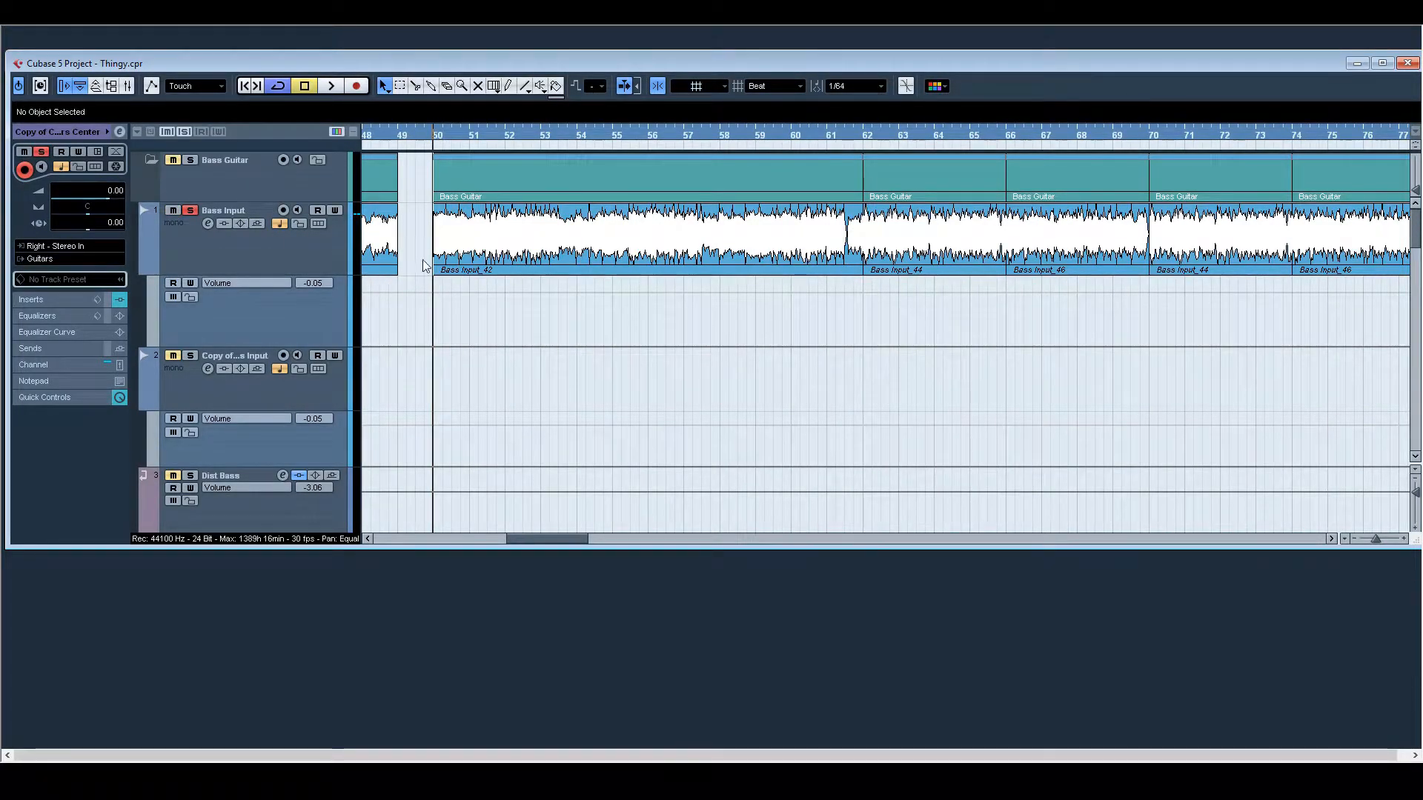
pyautogui.scroll(-15, 641, 343)
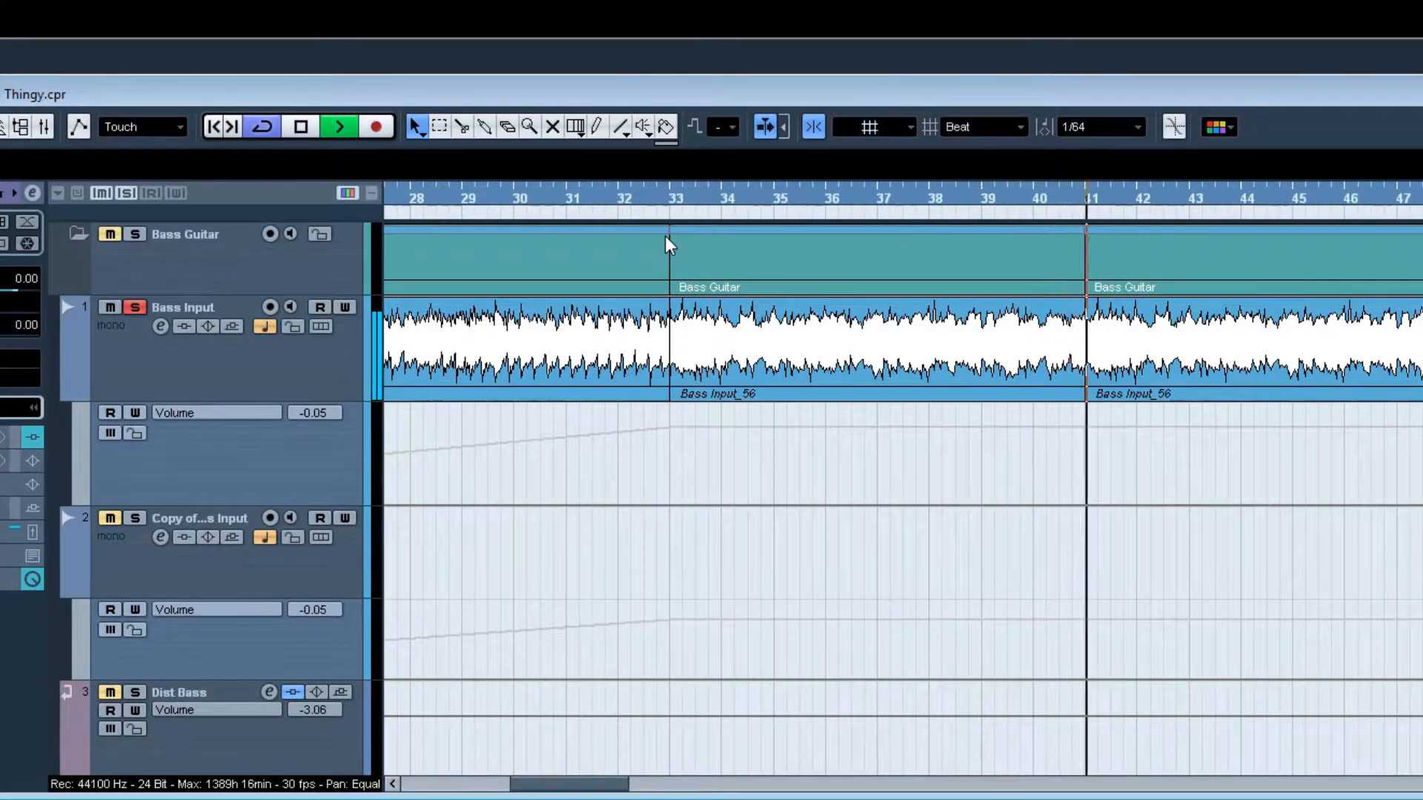
pyautogui.press('space')
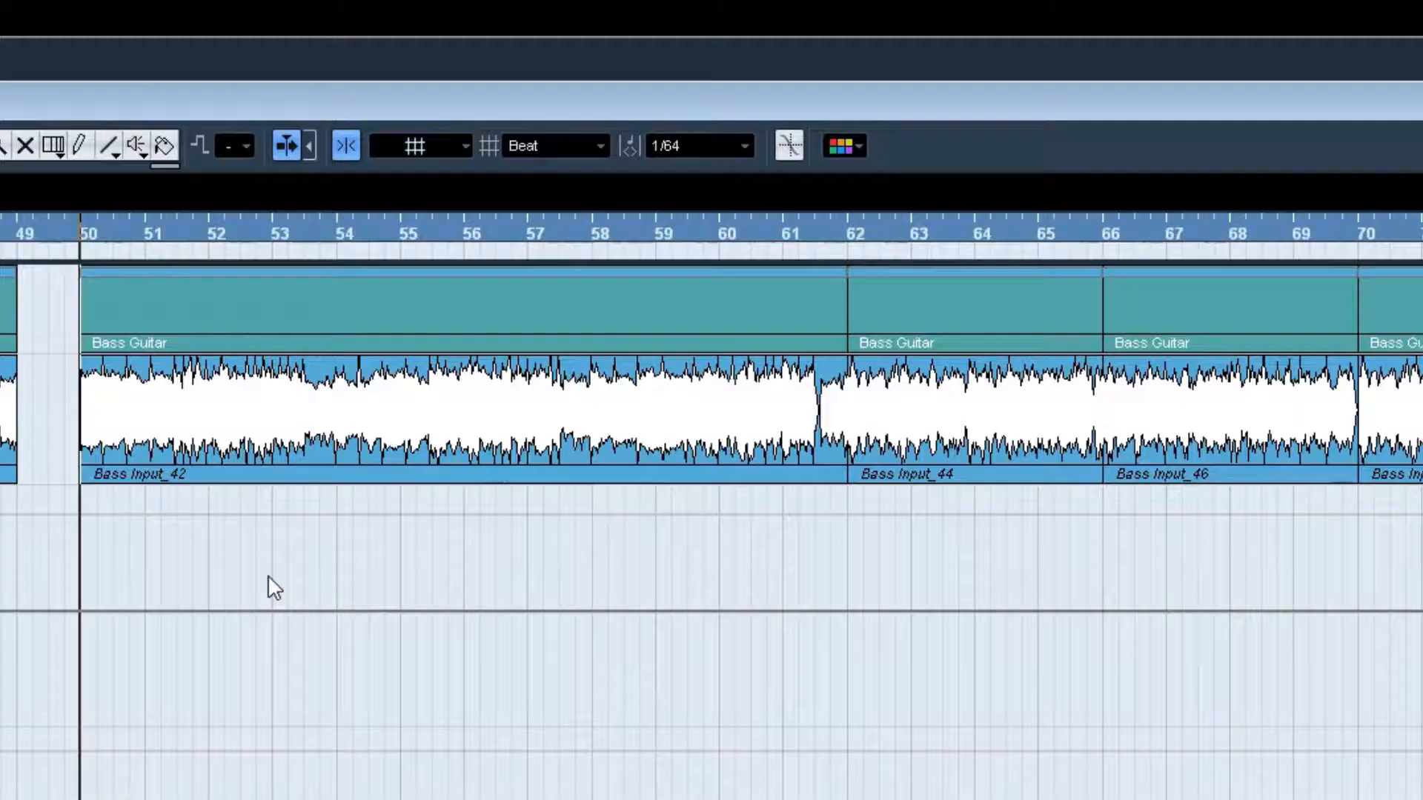
pyautogui.press('space')
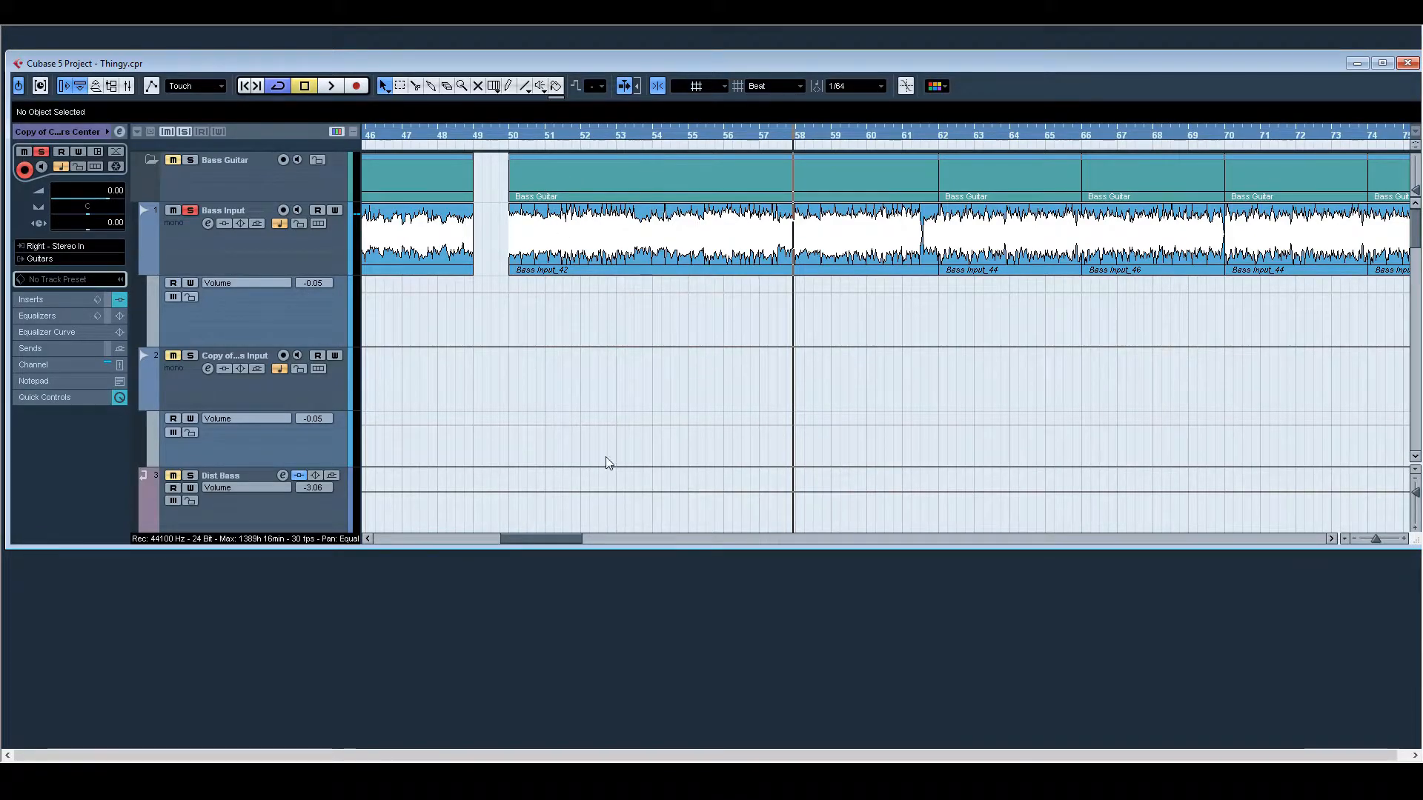
# Step: Review the sends of the Bass Input channel and the inserts of the Bass Guitar group channel
pyautogui.click(207, 264)
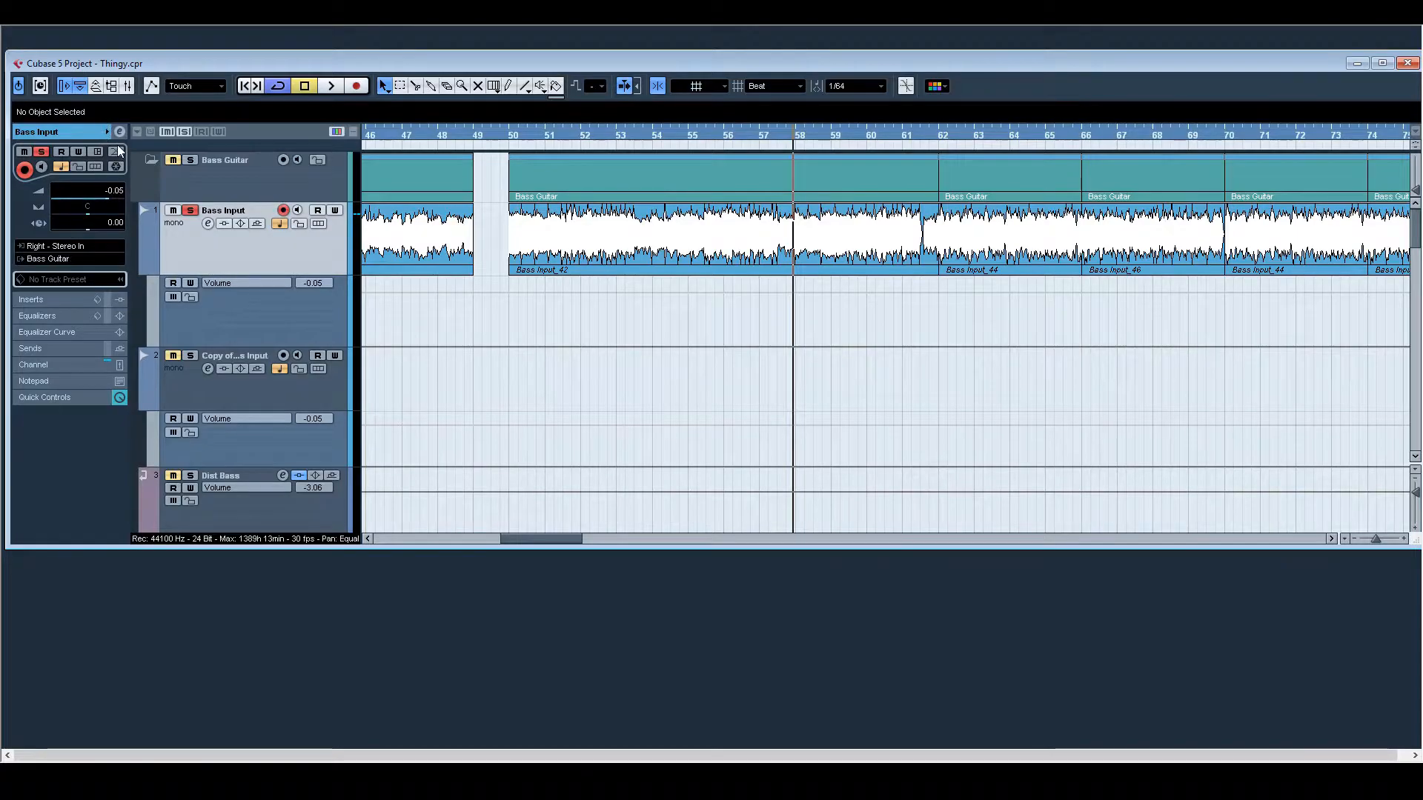
pyautogui.click(118, 133)
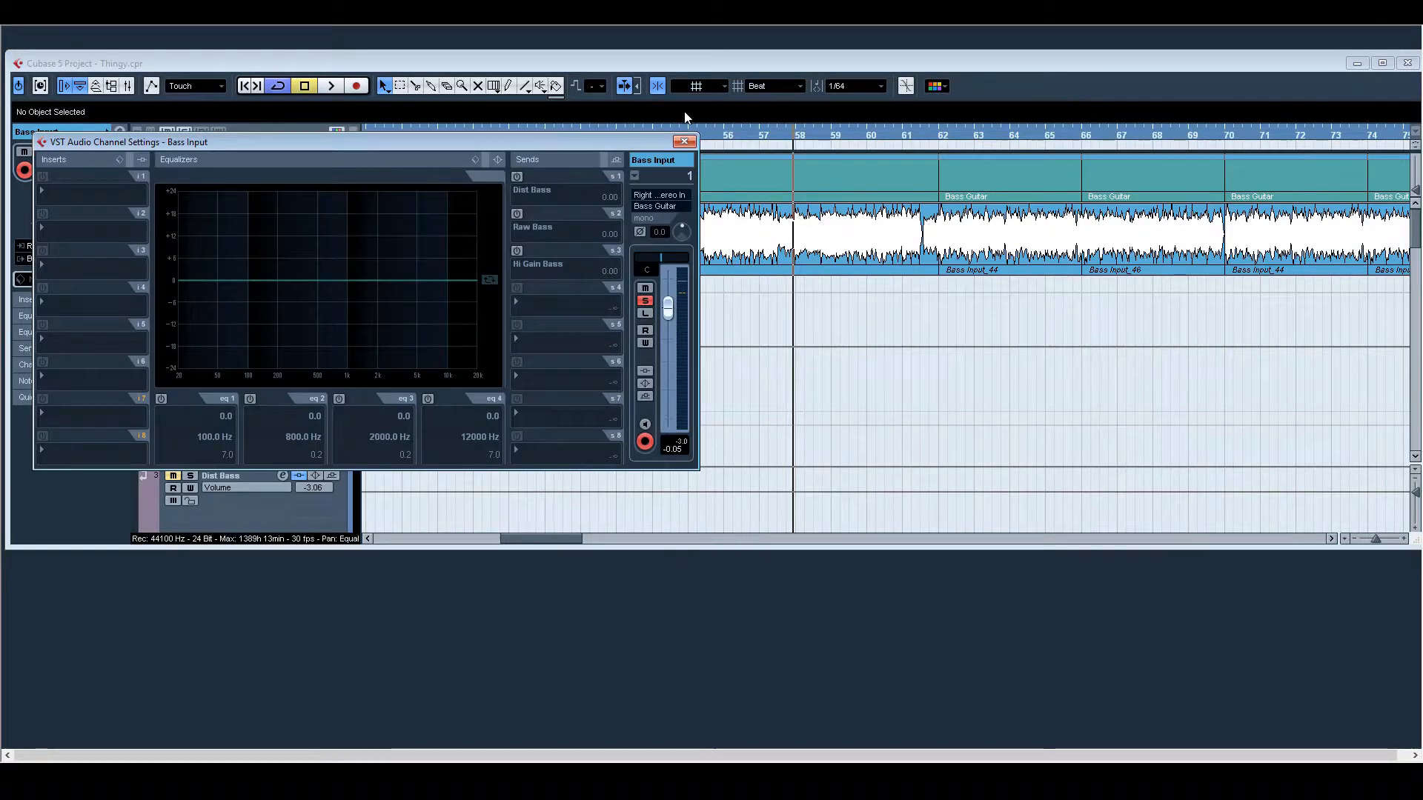
pyautogui.click(684, 141)
pyautogui.scroll(-4, 247, 317)
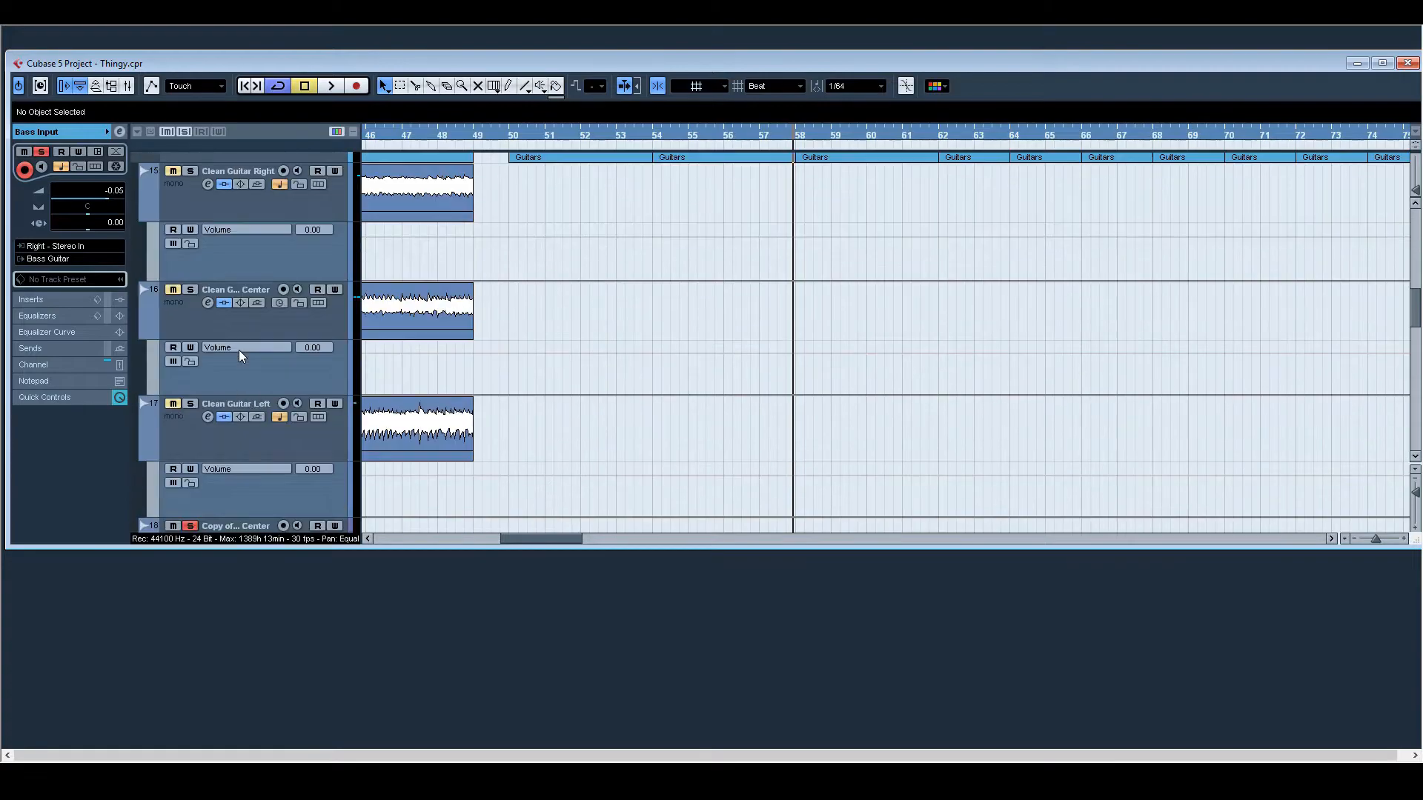
pyautogui.scroll(-8, 255, 412)
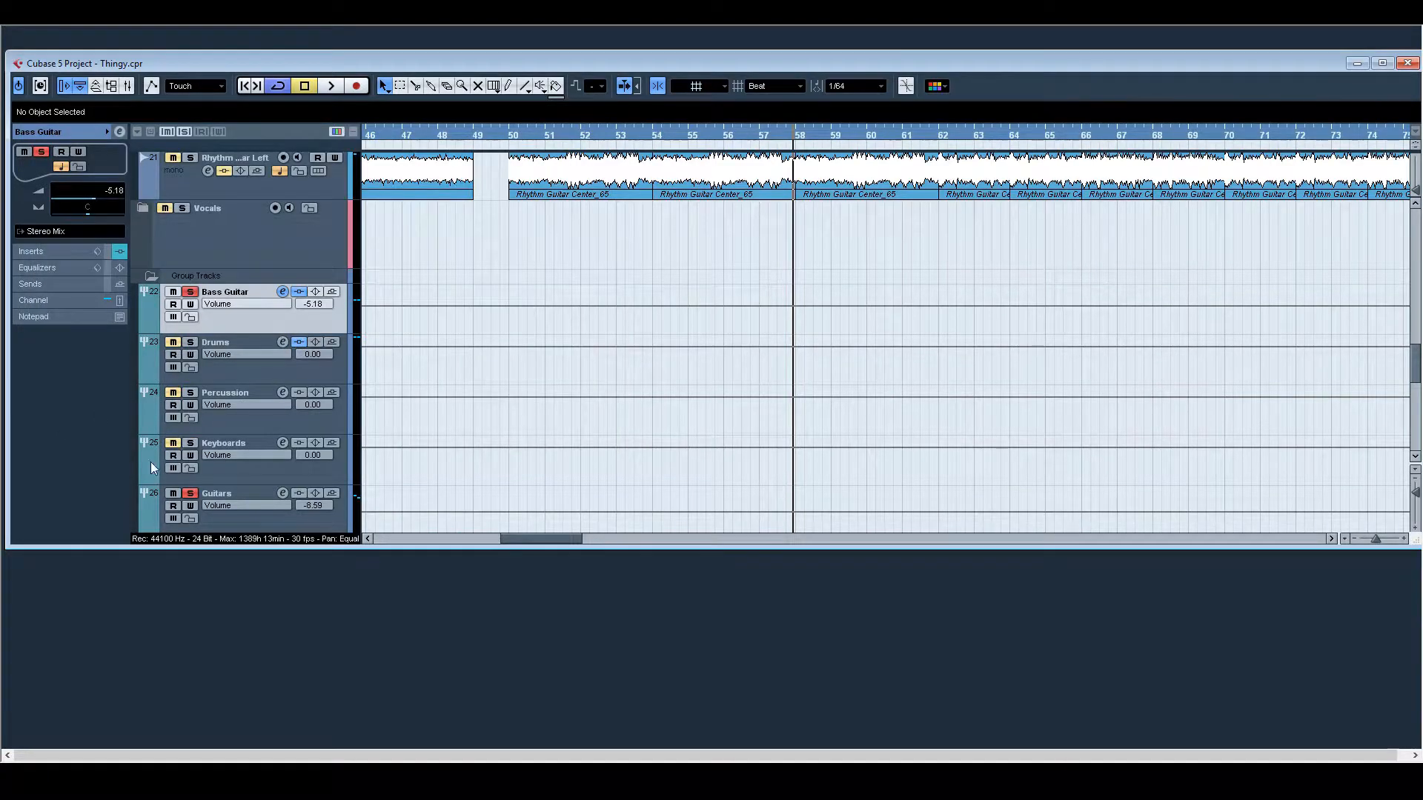
# Step: Play the Bass Input track from bar 62 to about bar 70
pyautogui.scroll(10, 805, 420)
pyautogui.moveTo(533, 542); pyautogui.dragTo(566, 539)
pyautogui.click(620, 130)
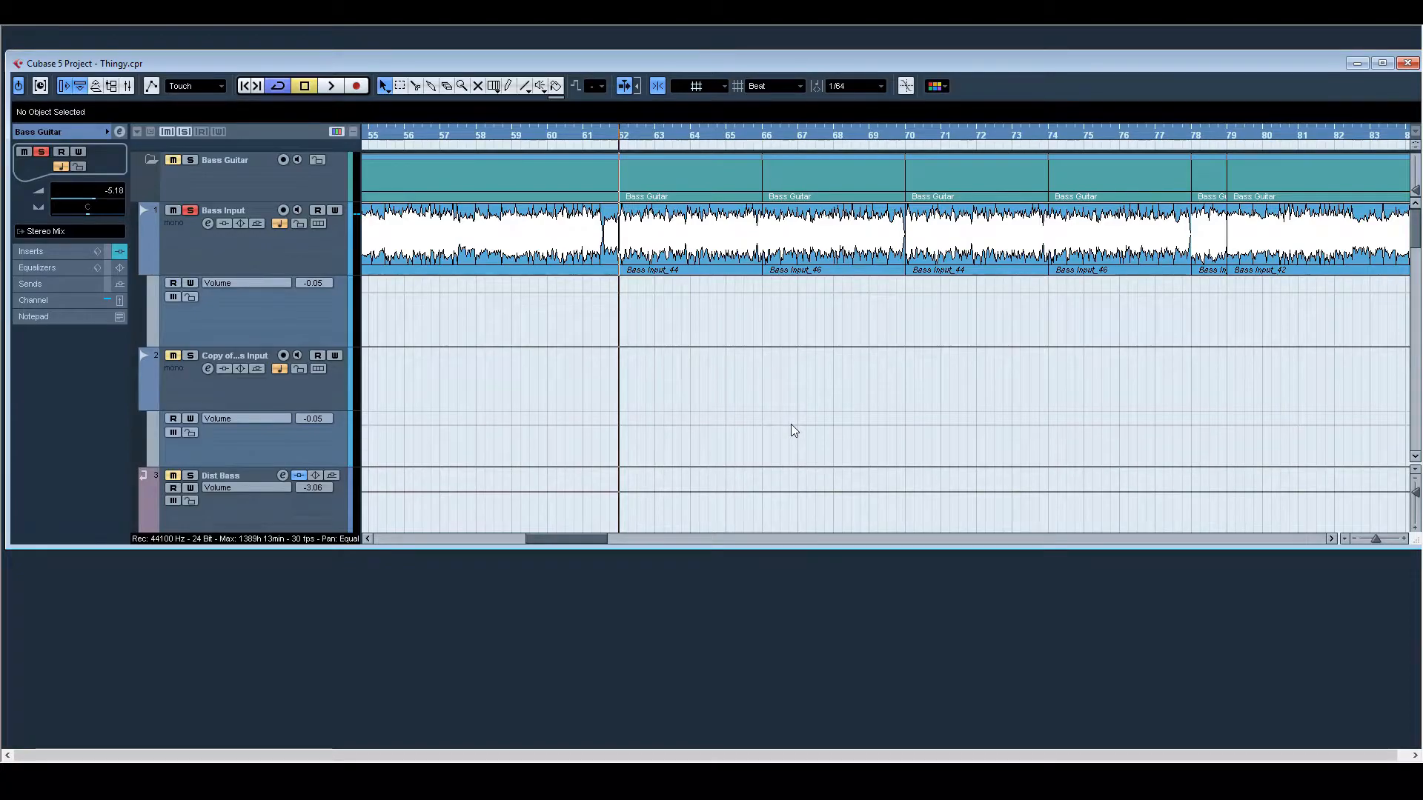
pyautogui.press('space')
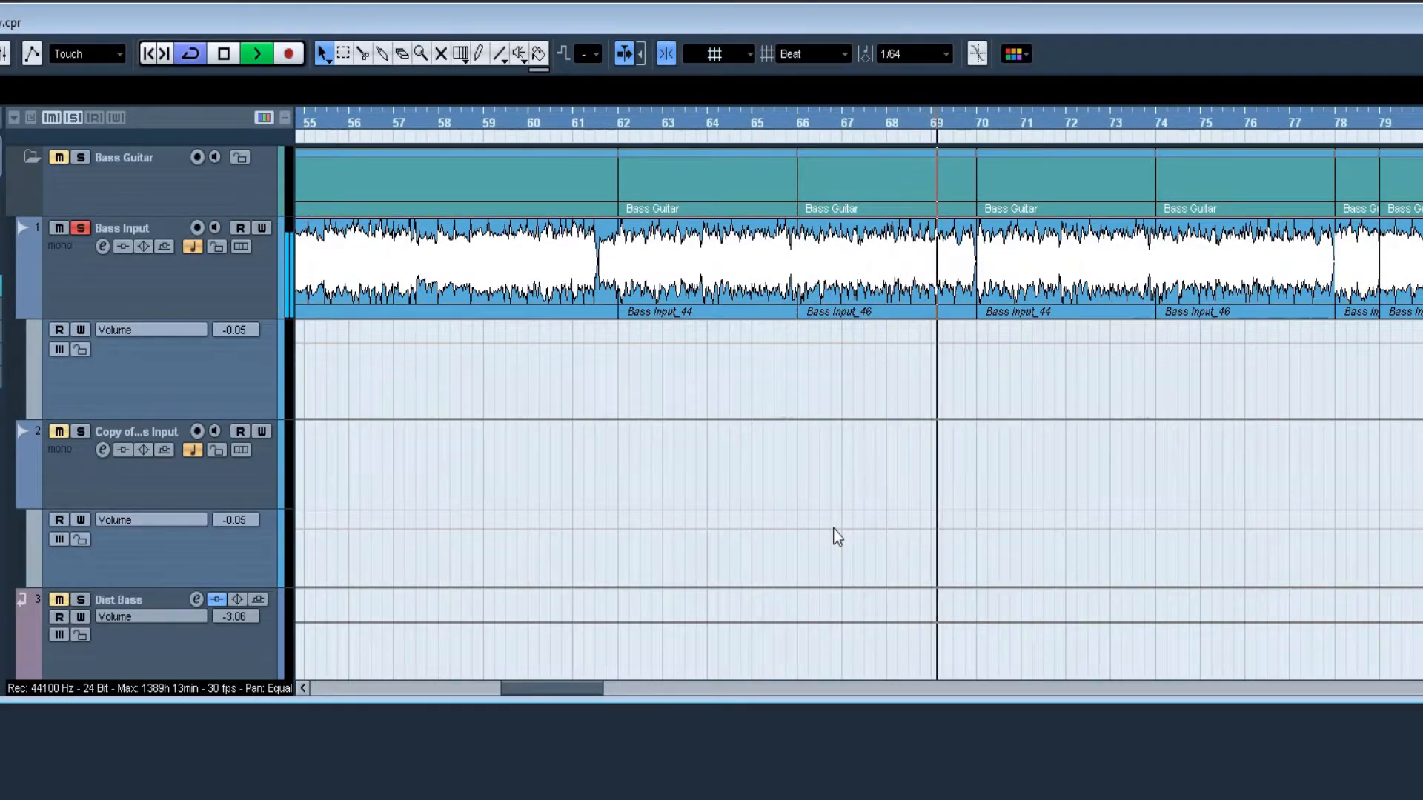
pyautogui.press('space')
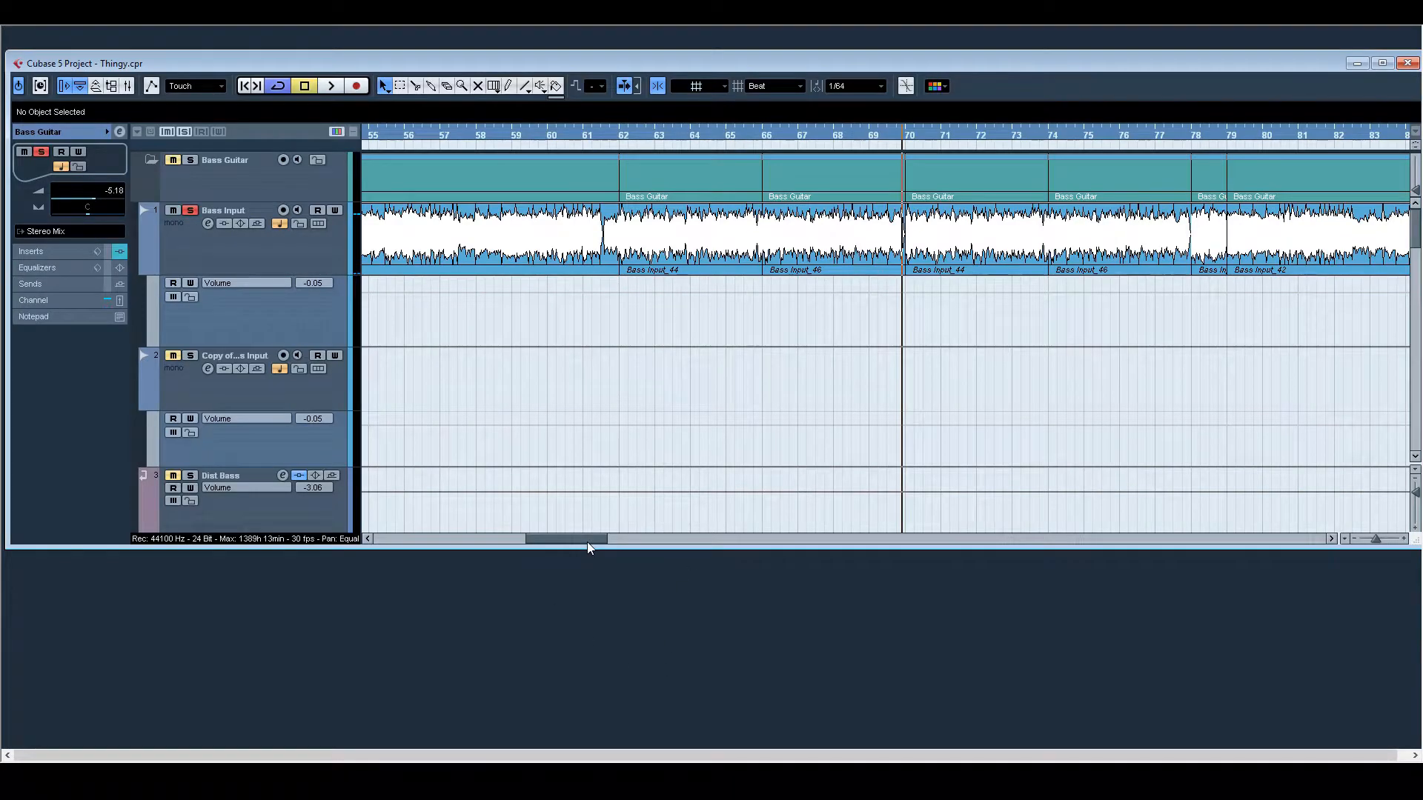
# Step: Play the Bass Input part from bar 107 and its opening part from bar 17 to bar 25
pyautogui.moveTo(594, 536); pyautogui.dragTo(704, 548)
pyautogui.click(860, 133)
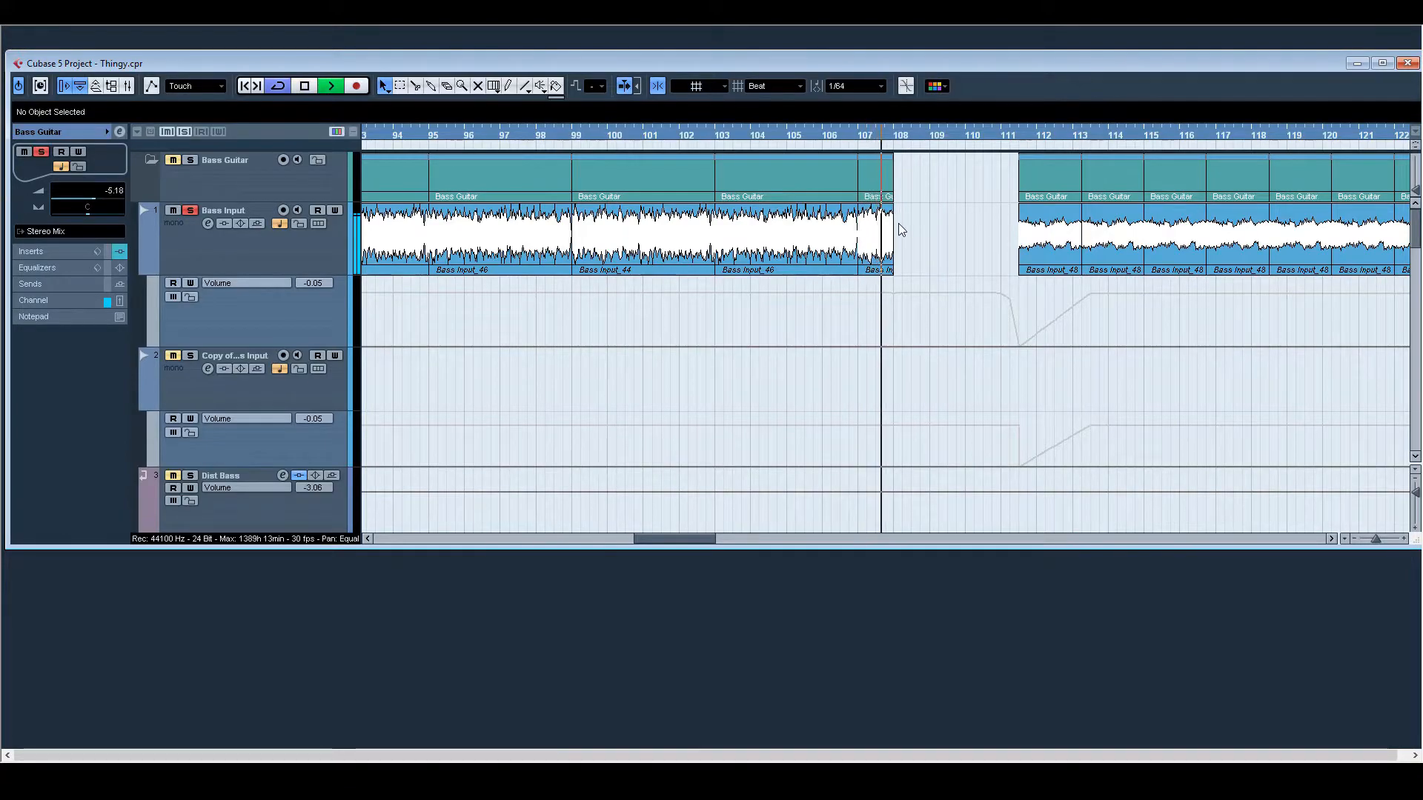
pyautogui.press('space')
pyautogui.moveTo(695, 542); pyautogui.dragTo(470, 500)
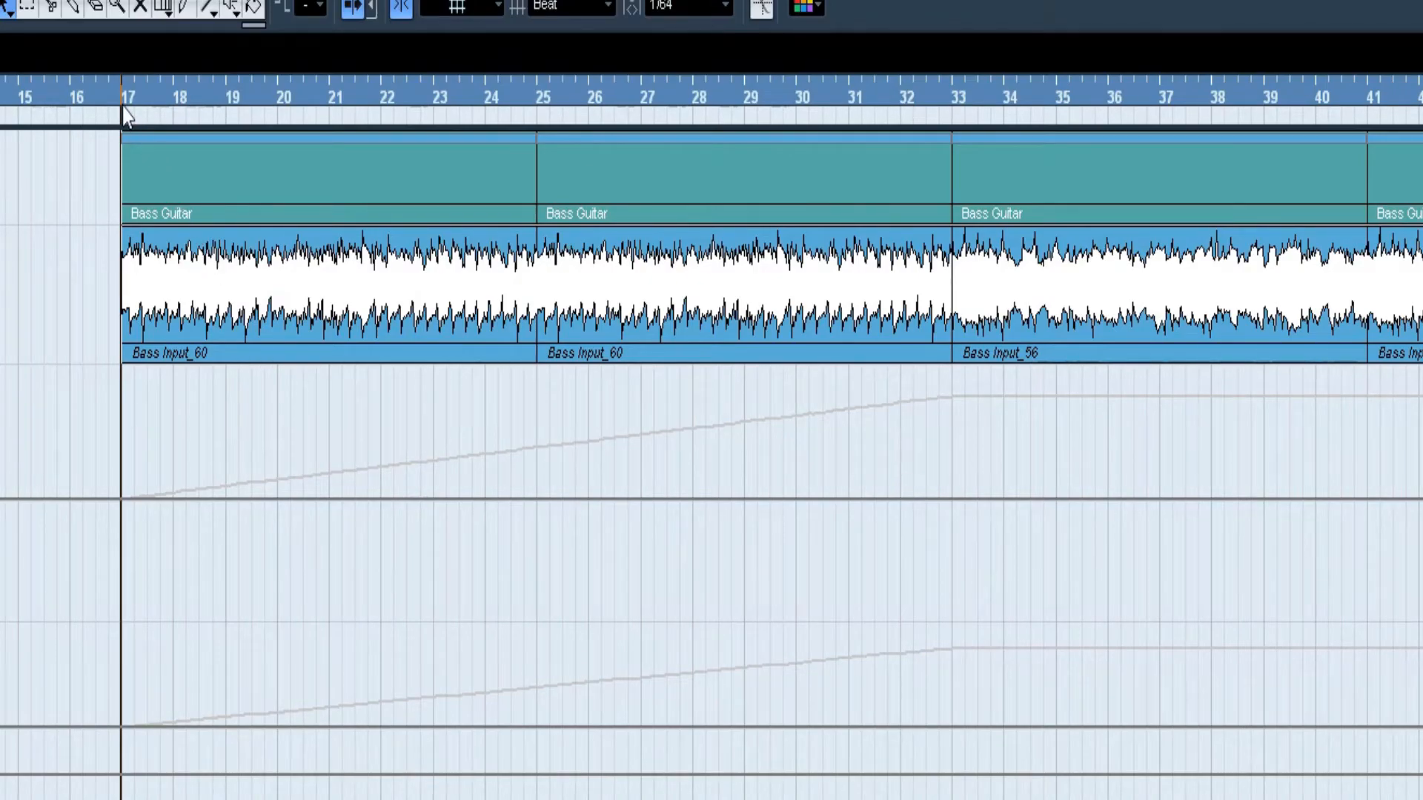
pyautogui.press('space')
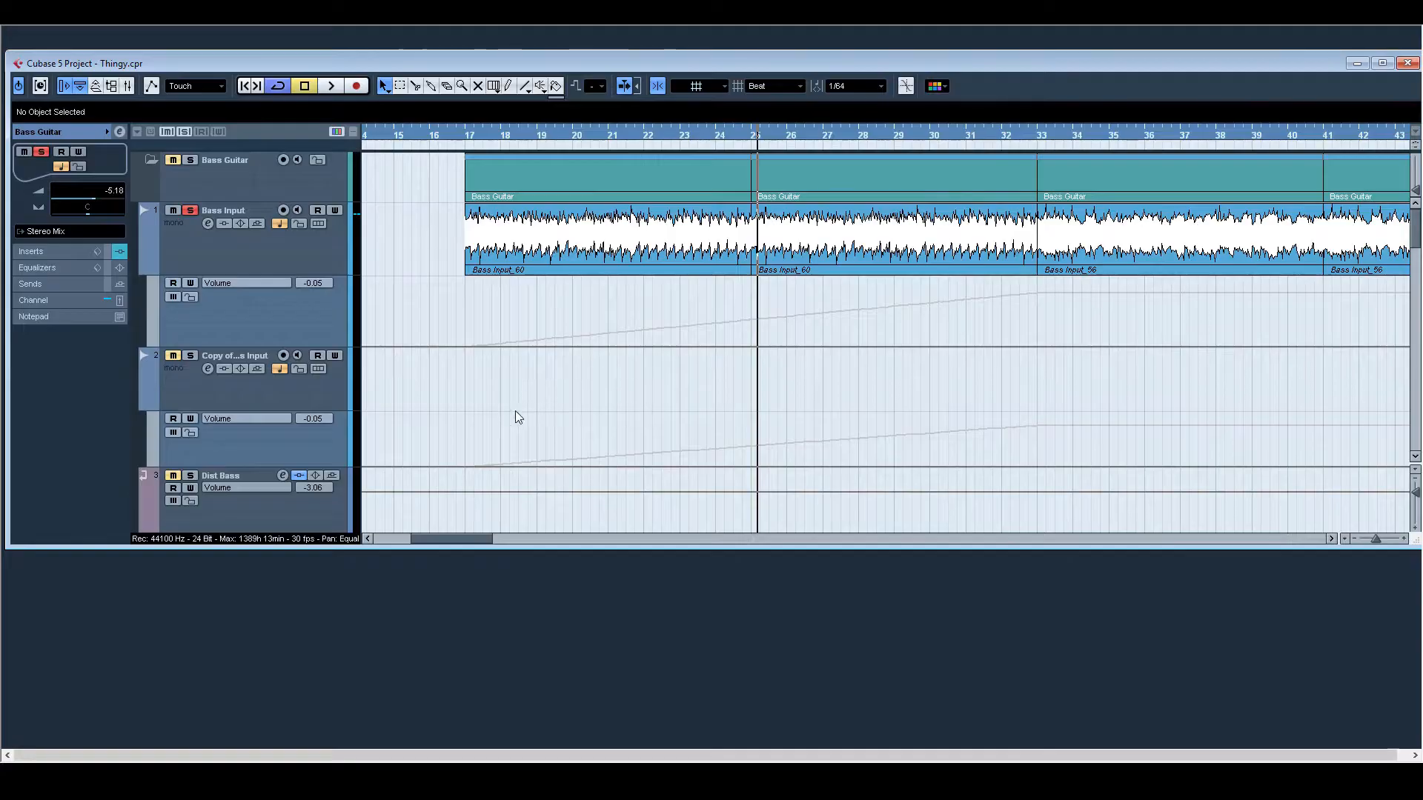
# Step: Play the EDF_F_4F_F09 drum track on its own from bar 9 to about bar 13
pyautogui.scroll(-8, 536, 384)
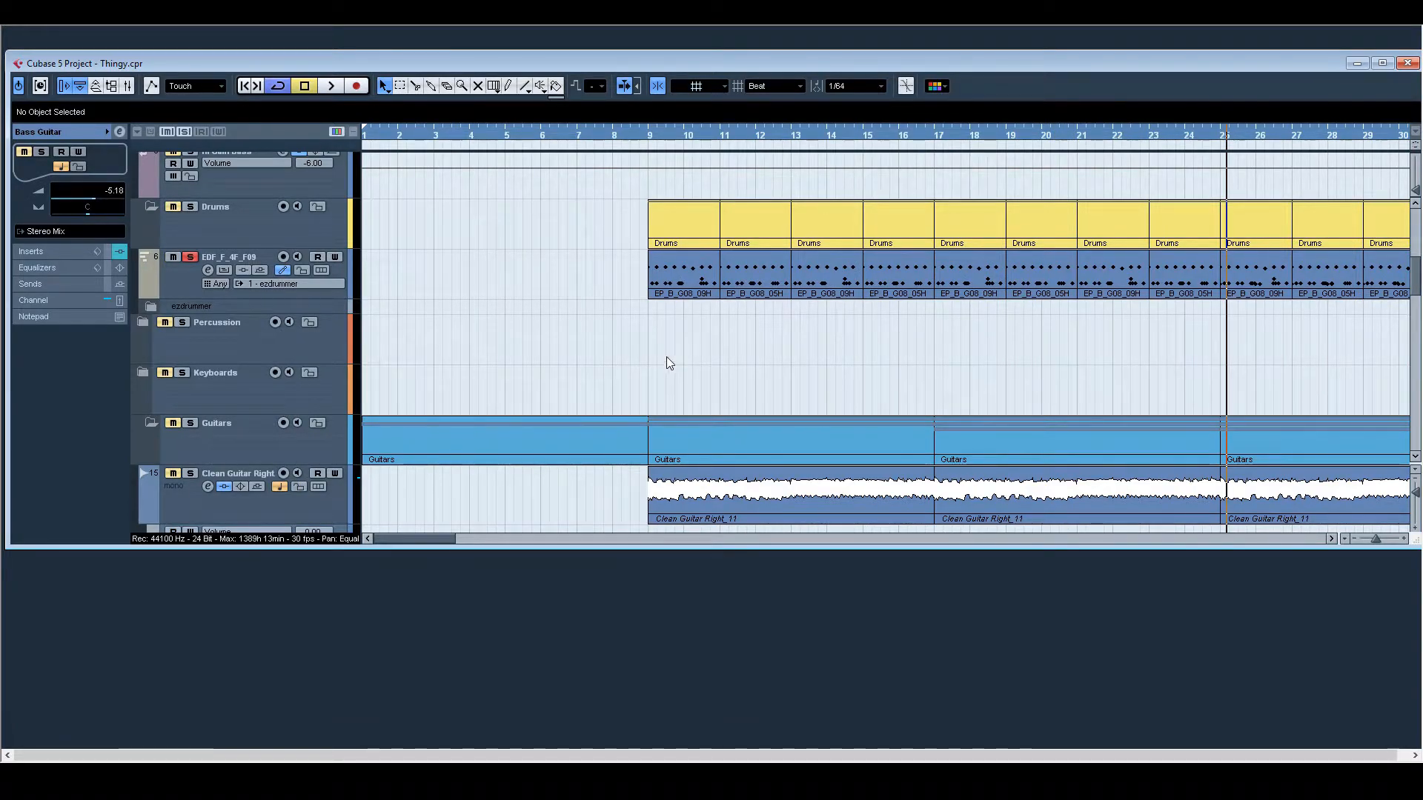
pyautogui.click(647, 135)
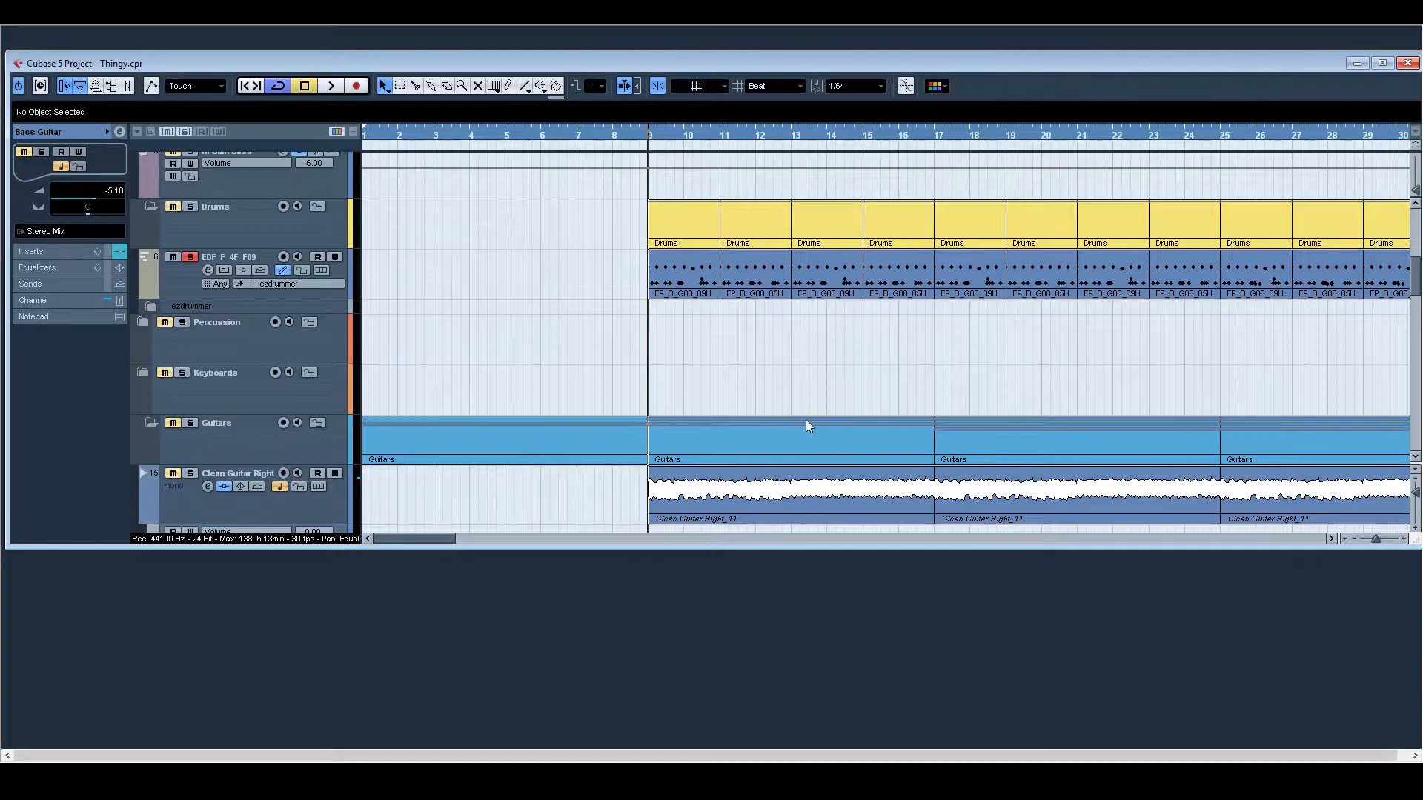
pyautogui.press('space')
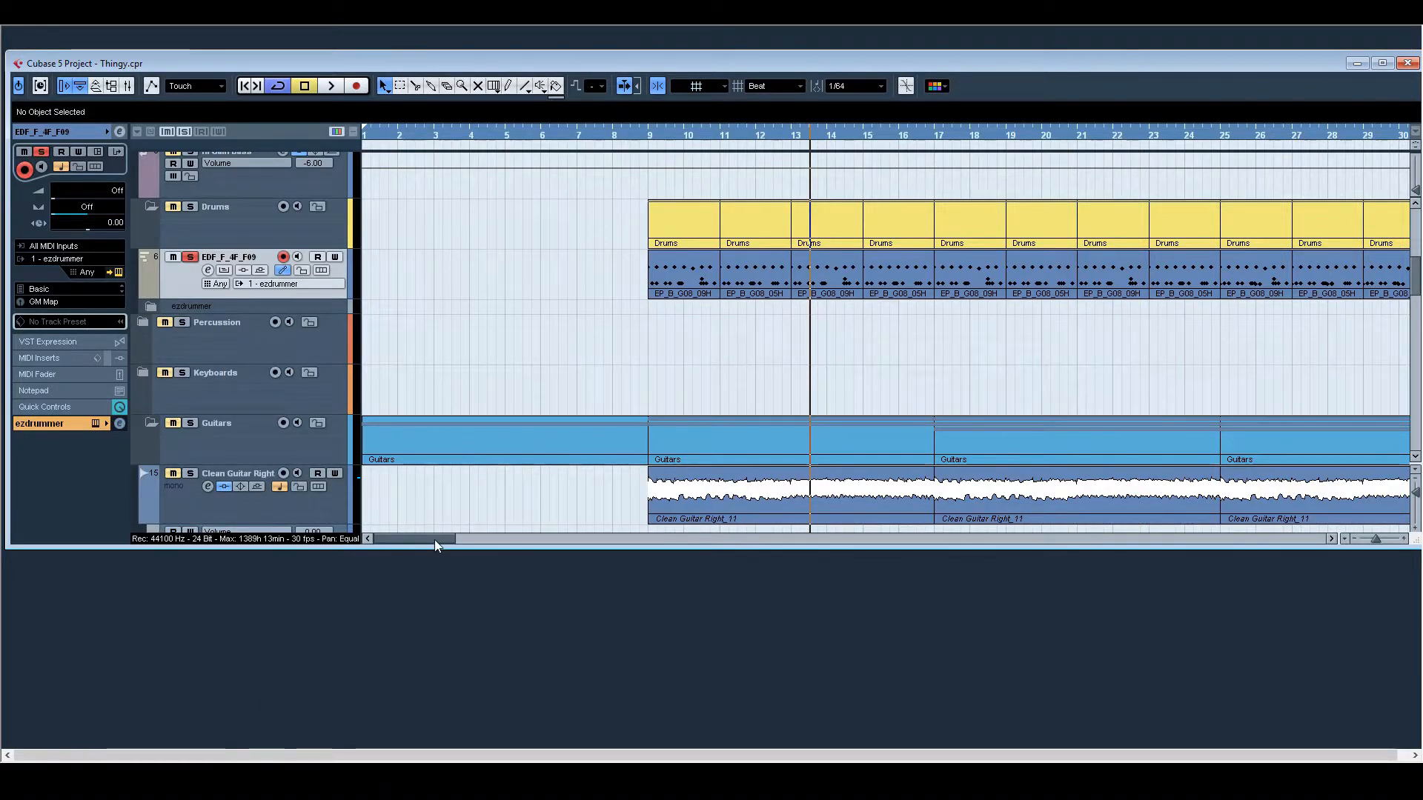
pyautogui.click(112, 271)
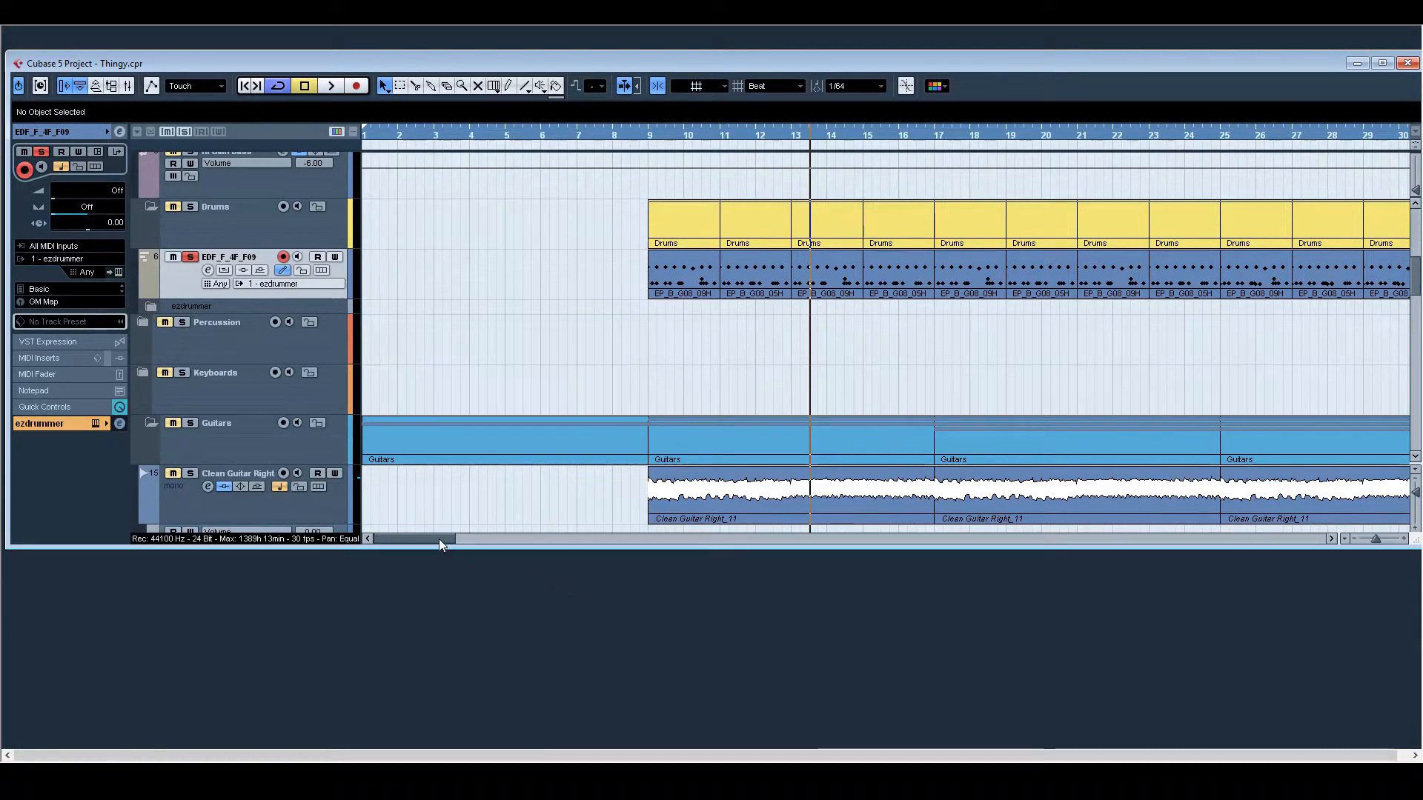
# Step: Play the drum parts from bar 33 to about bar 38 and from bar 50 to about bar 54
pyautogui.moveTo(439, 539); pyautogui.dragTo(509, 541)
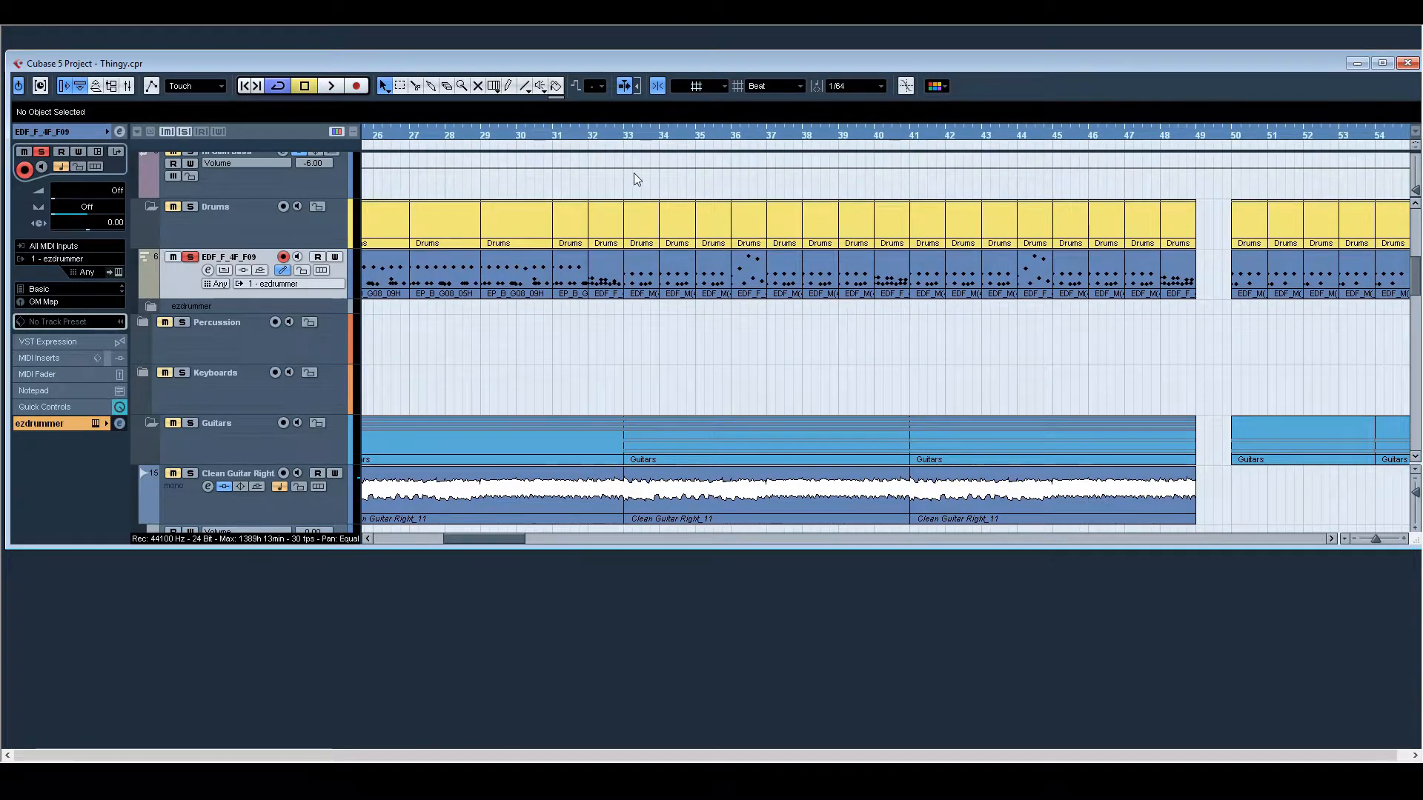
pyautogui.click(624, 135)
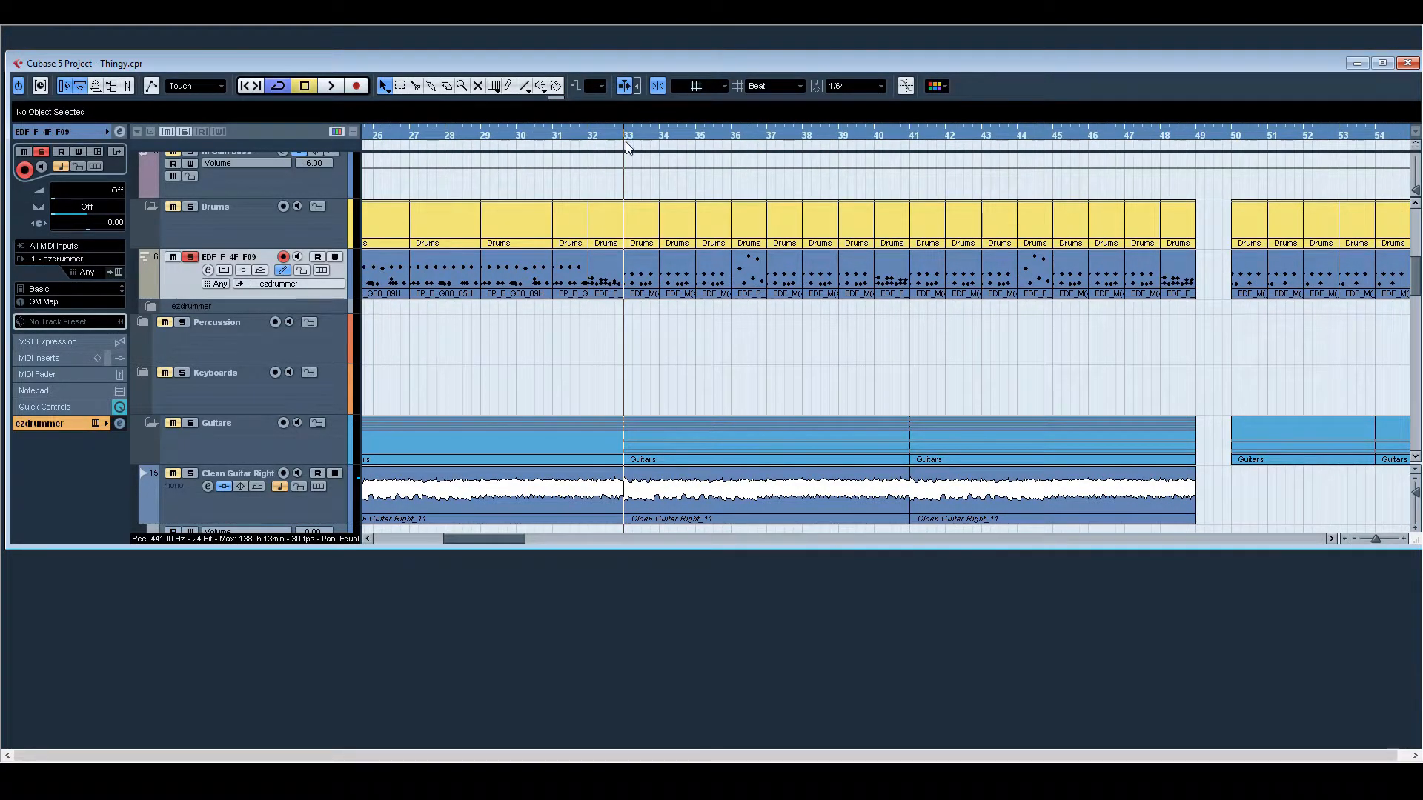
pyautogui.press('space')
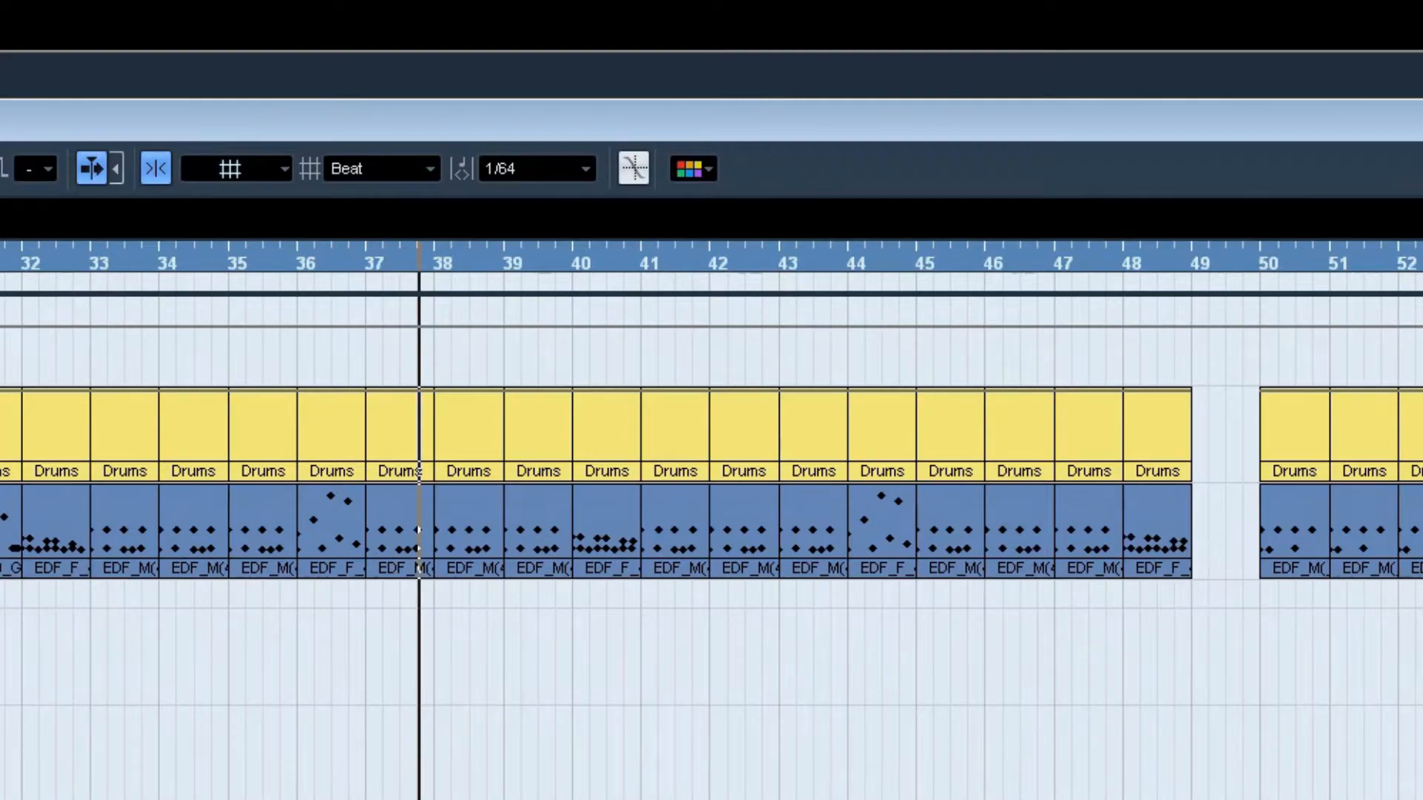
pyautogui.hscroll(10, 712, 520)
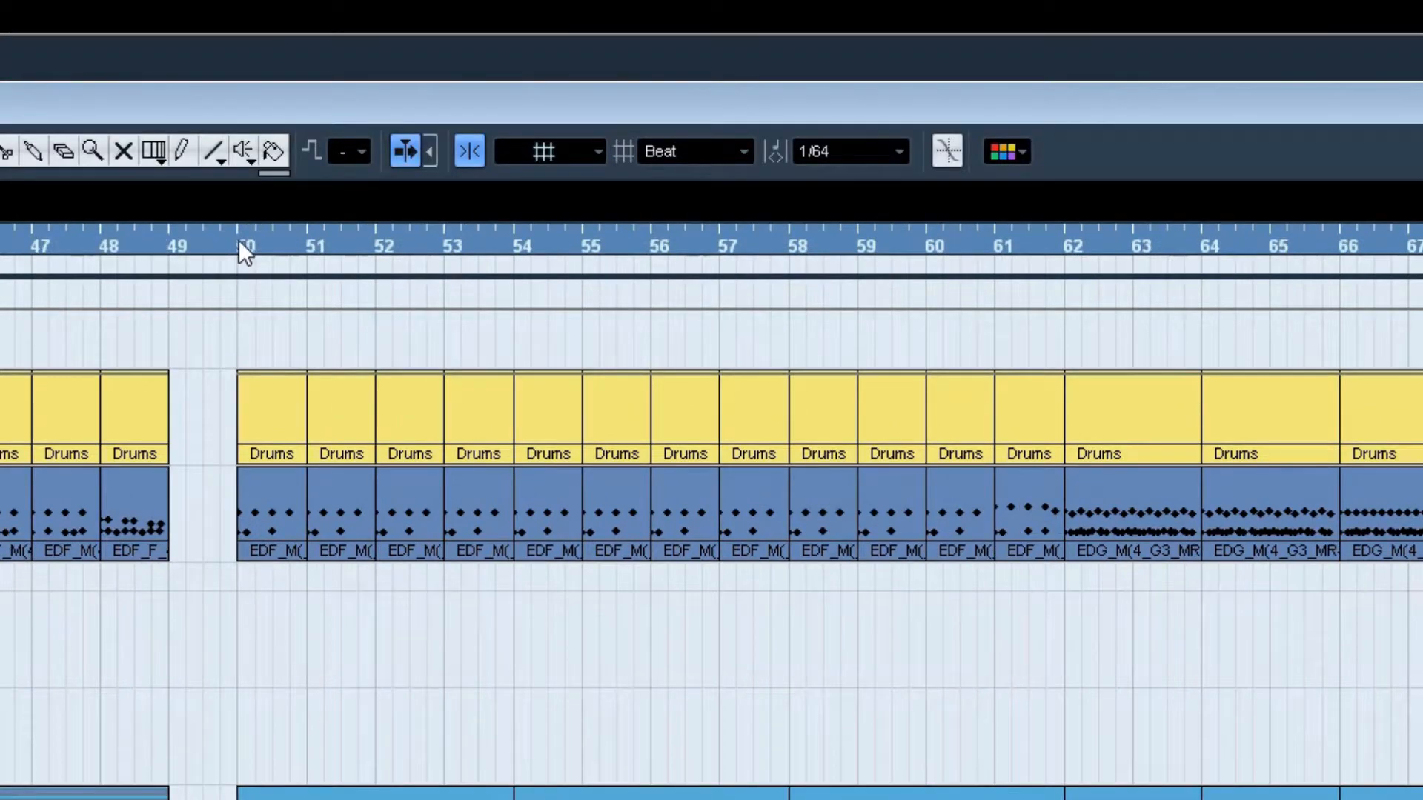
pyautogui.click(238, 238)
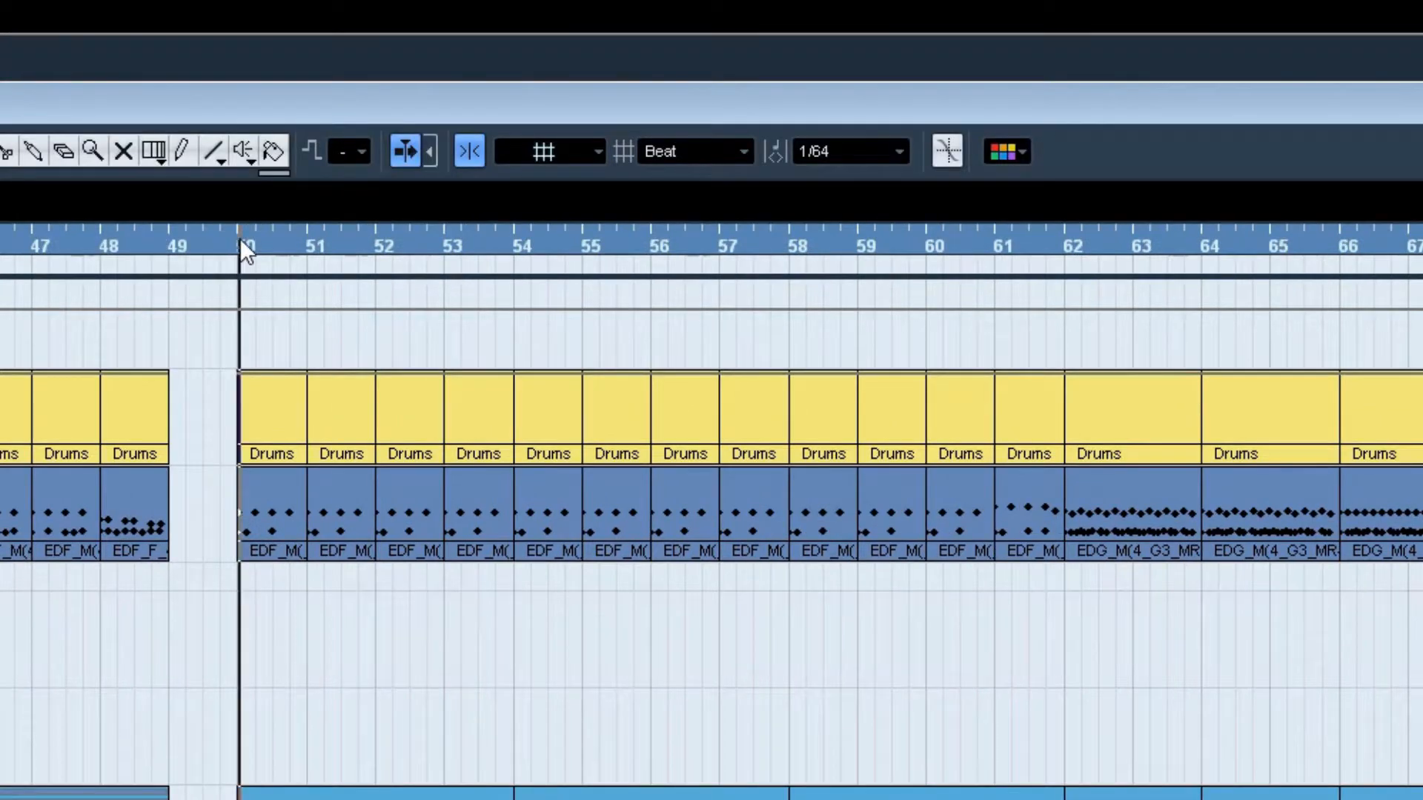
pyautogui.press('space')
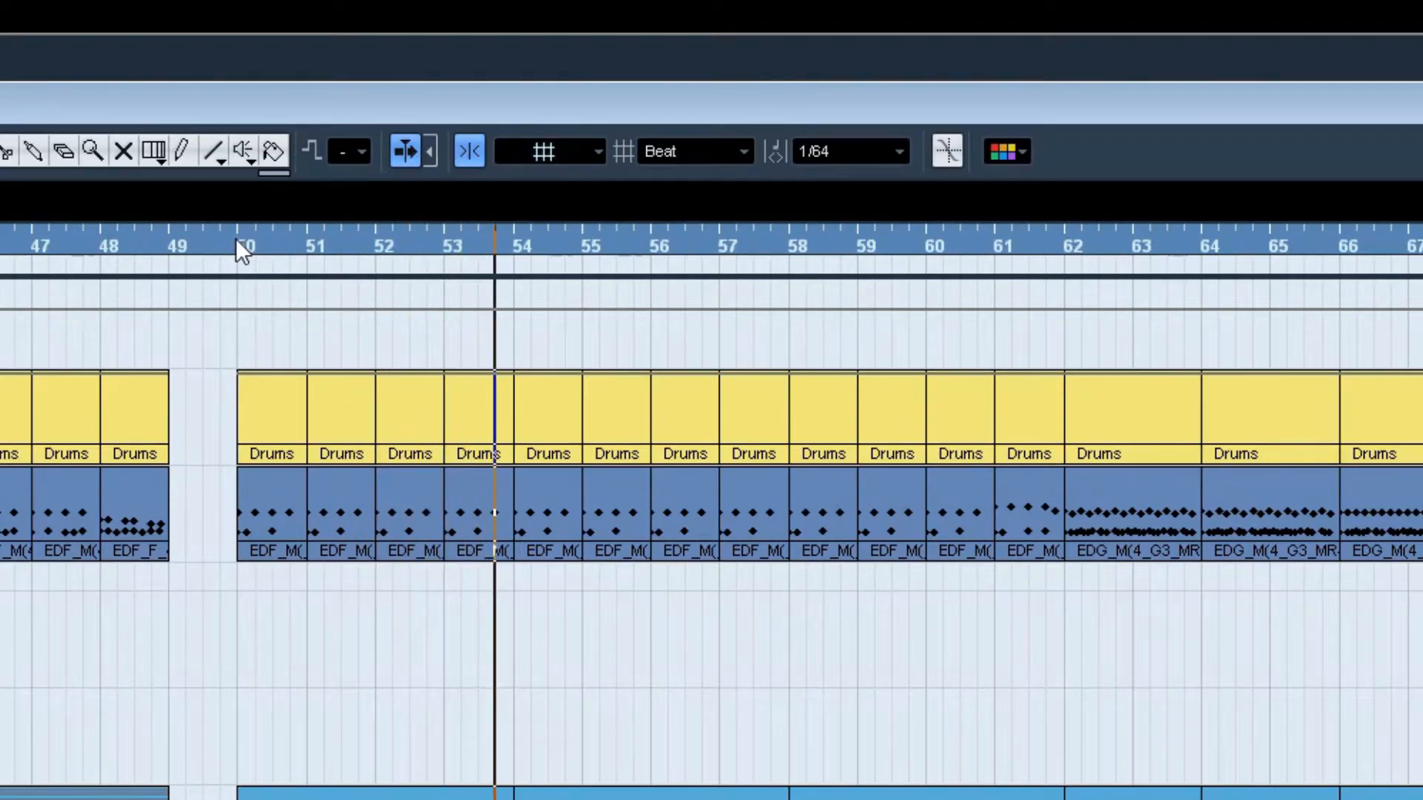
# Step: Play the drum parts from bar 61 to 62, from bar 62 to about bar 68, and from bar 78 to 79
pyautogui.click(996, 241)
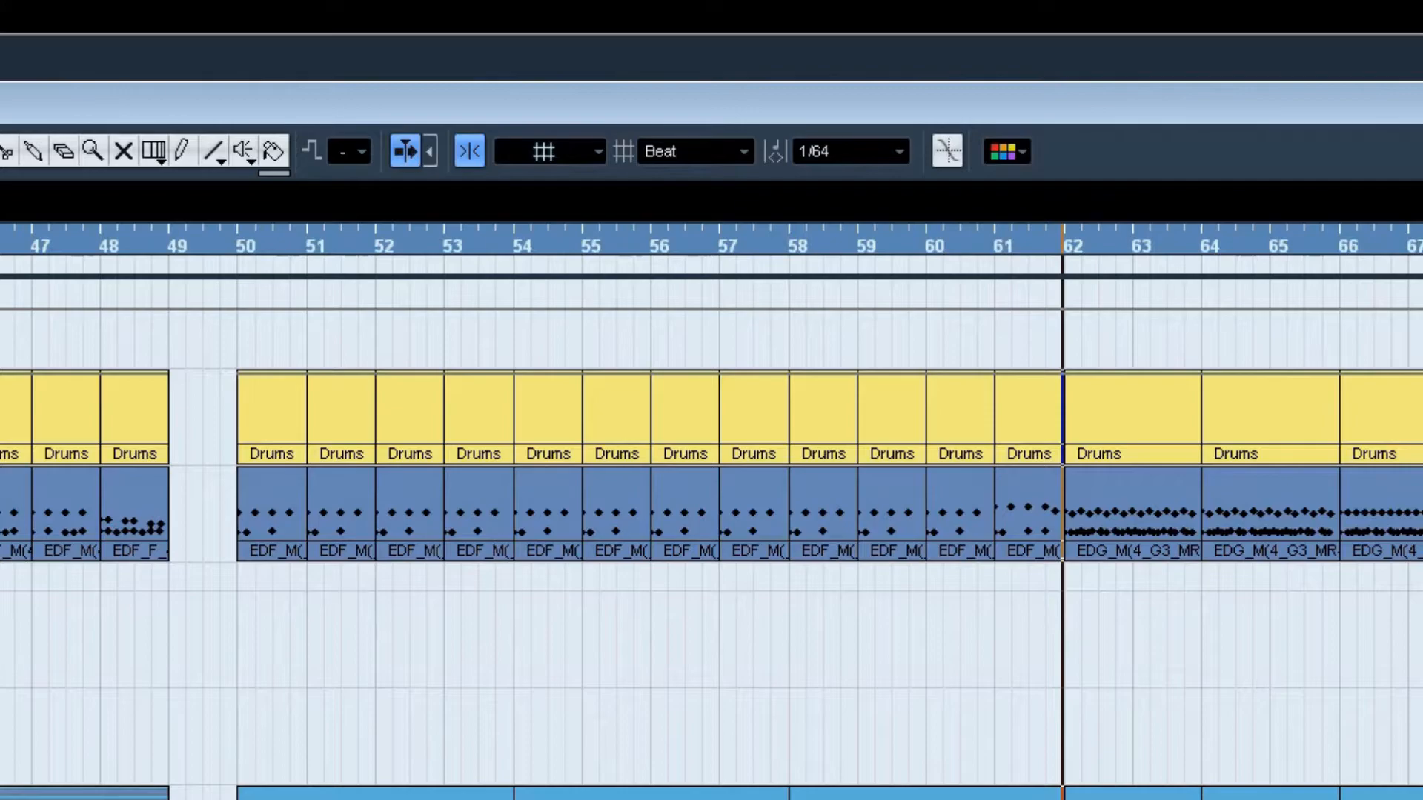
pyautogui.hscroll(10, 711, 511)
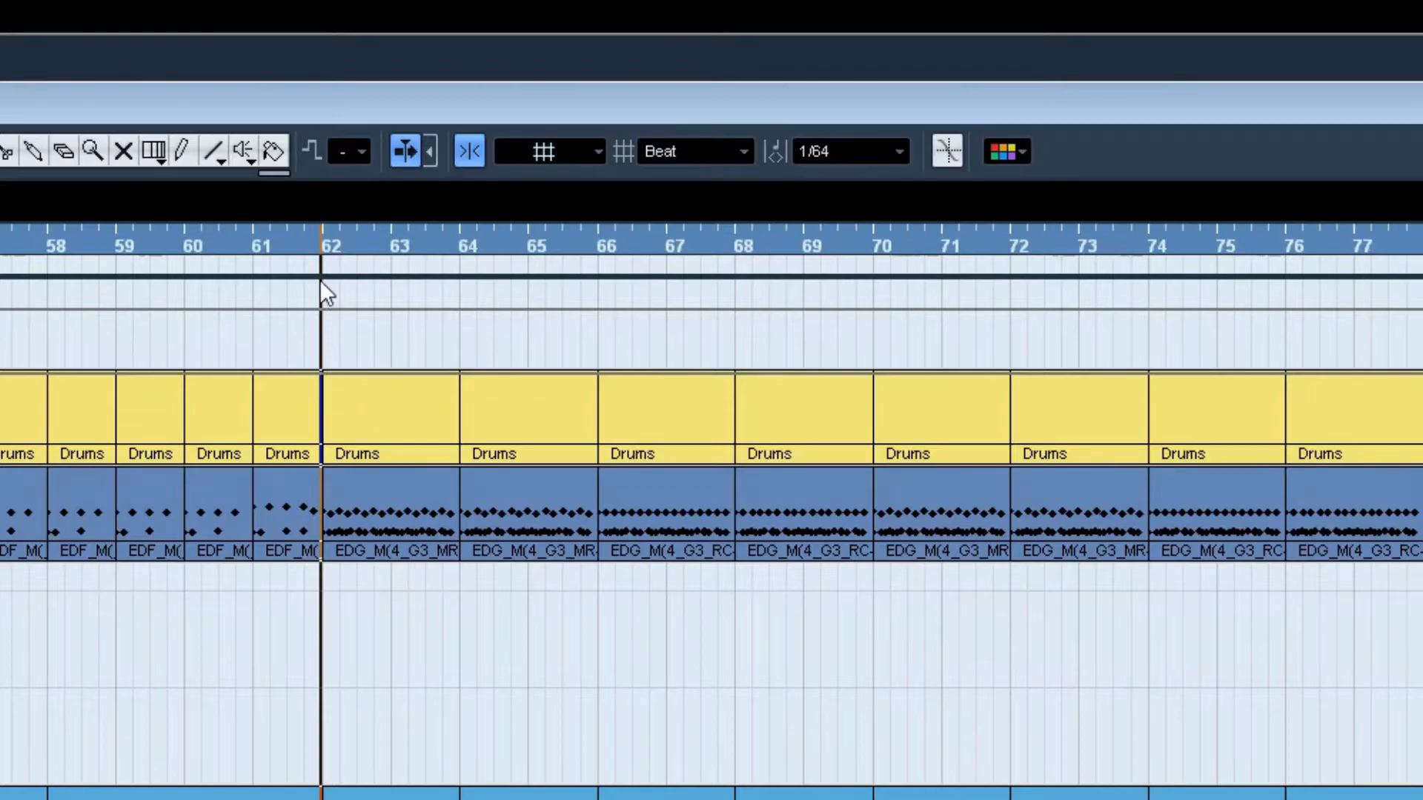
pyautogui.press('space')
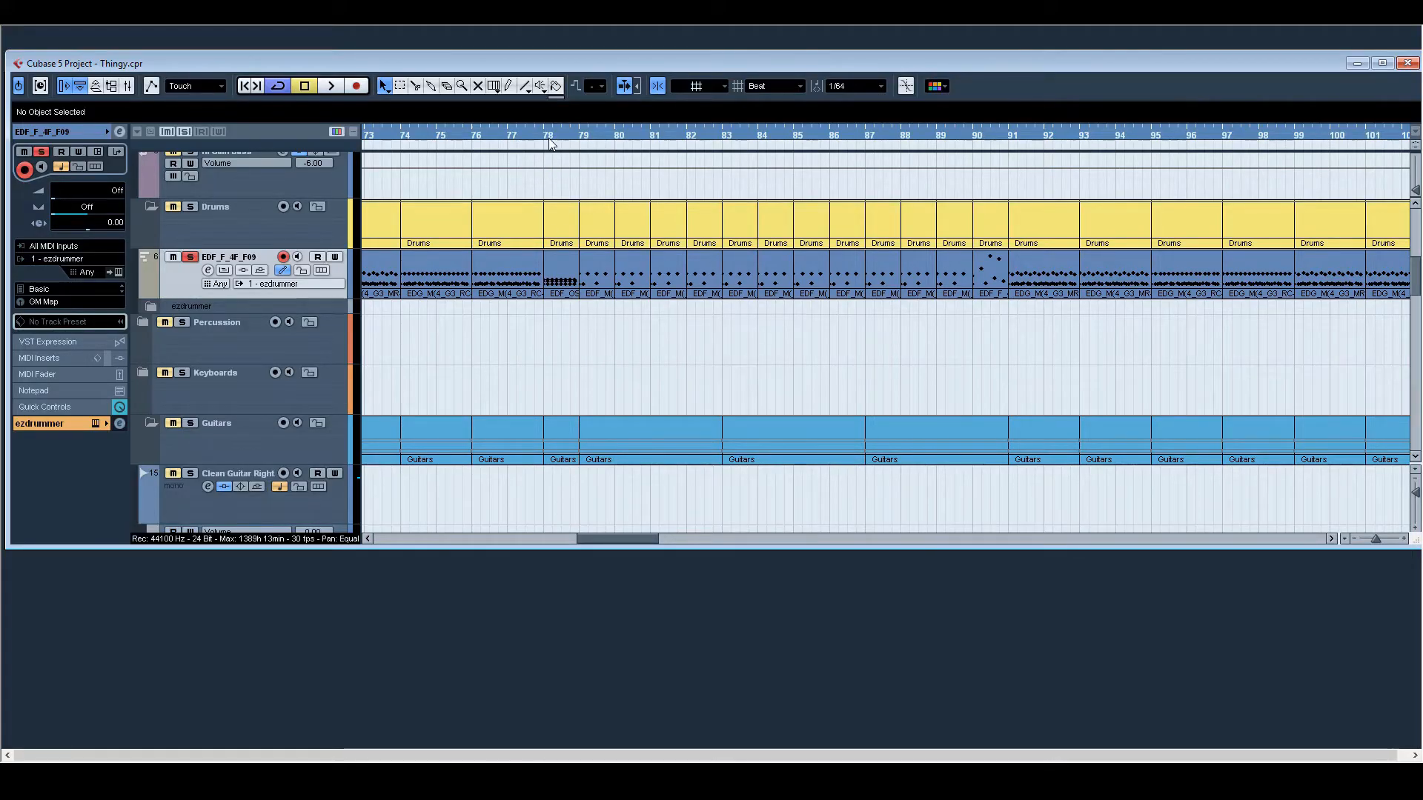
pyautogui.click(544, 132)
pyautogui.press('space')
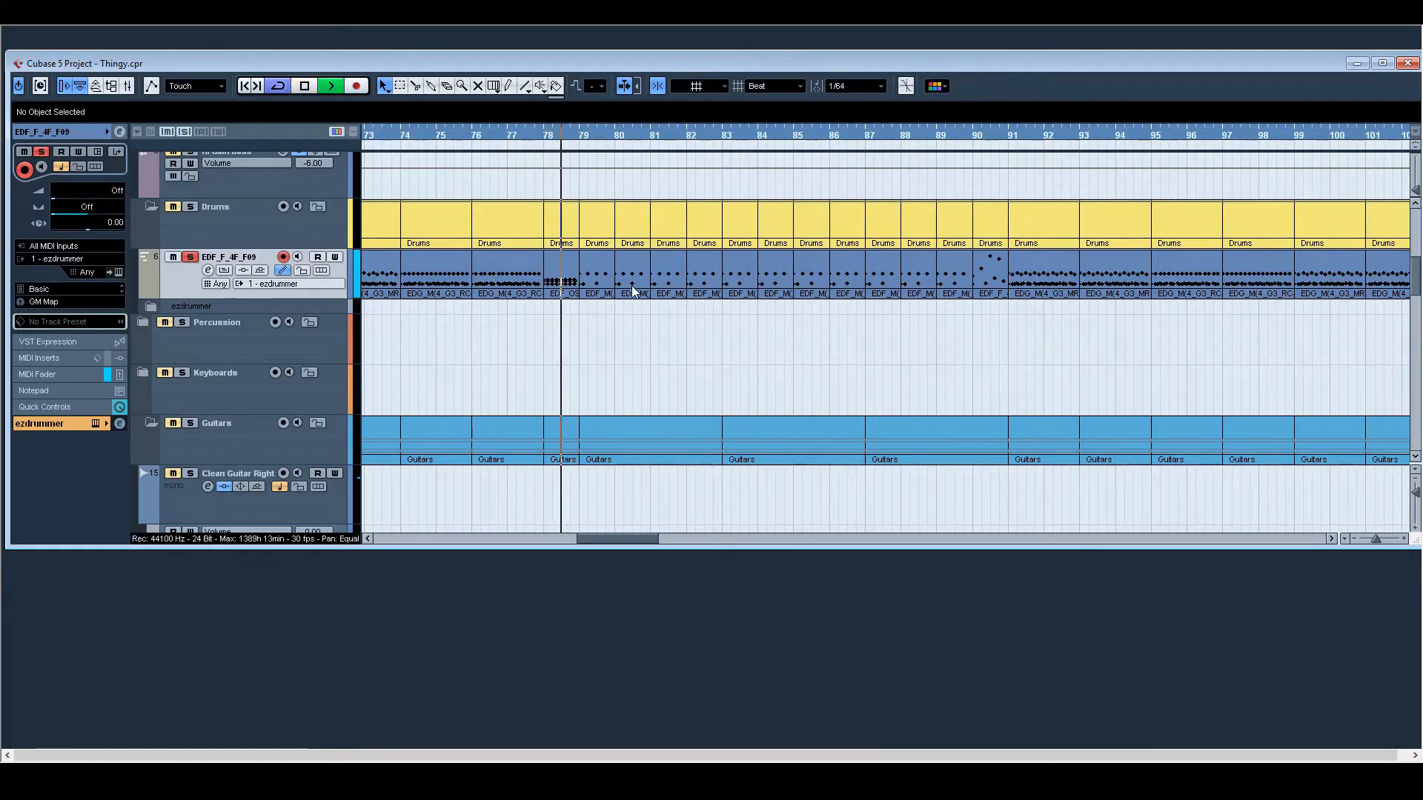
pyautogui.press('space')
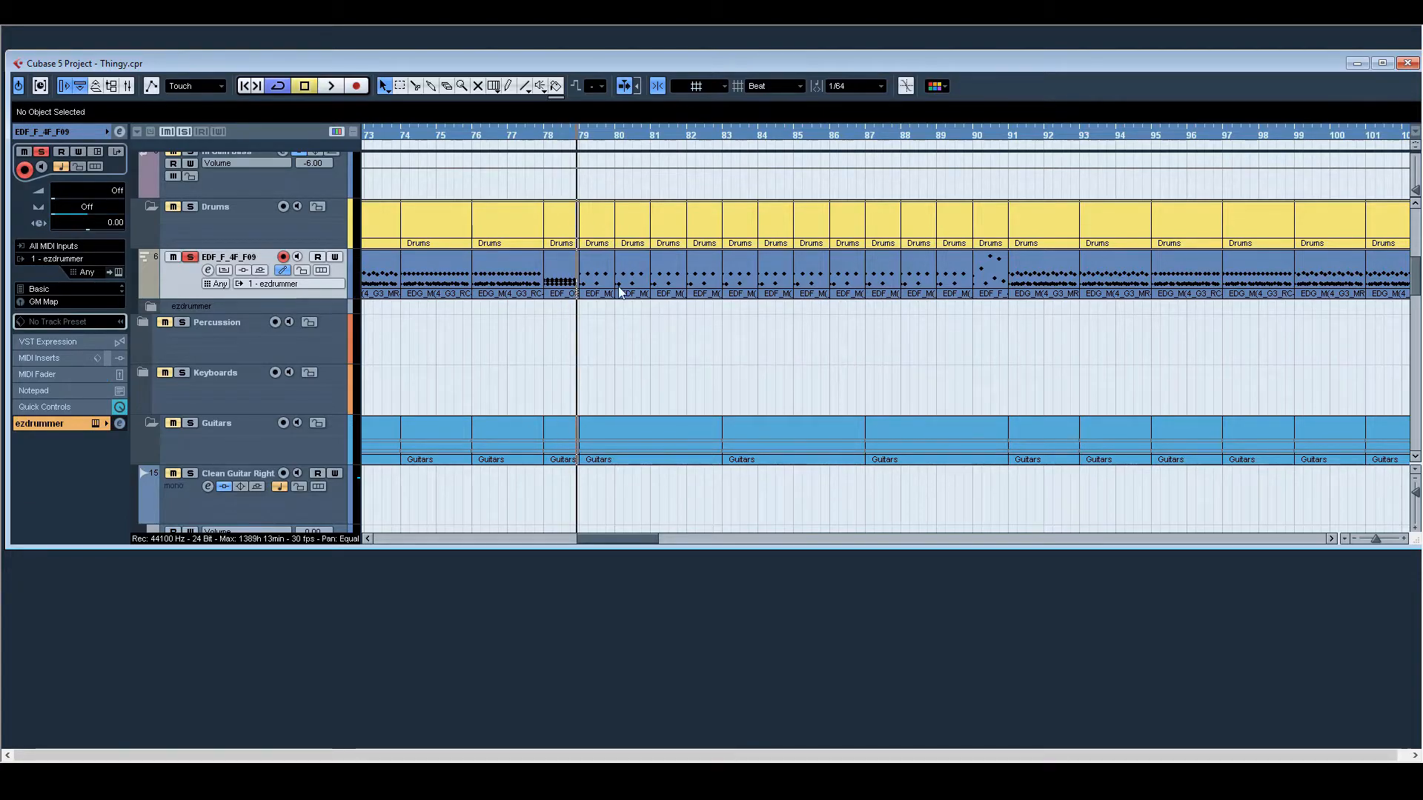
# Step: Expand the ezdrummer folder to examine its output channels from Kick to Reverb, and collapse it again
pyautogui.moveTo(620, 541); pyautogui.dragTo(846, 546)
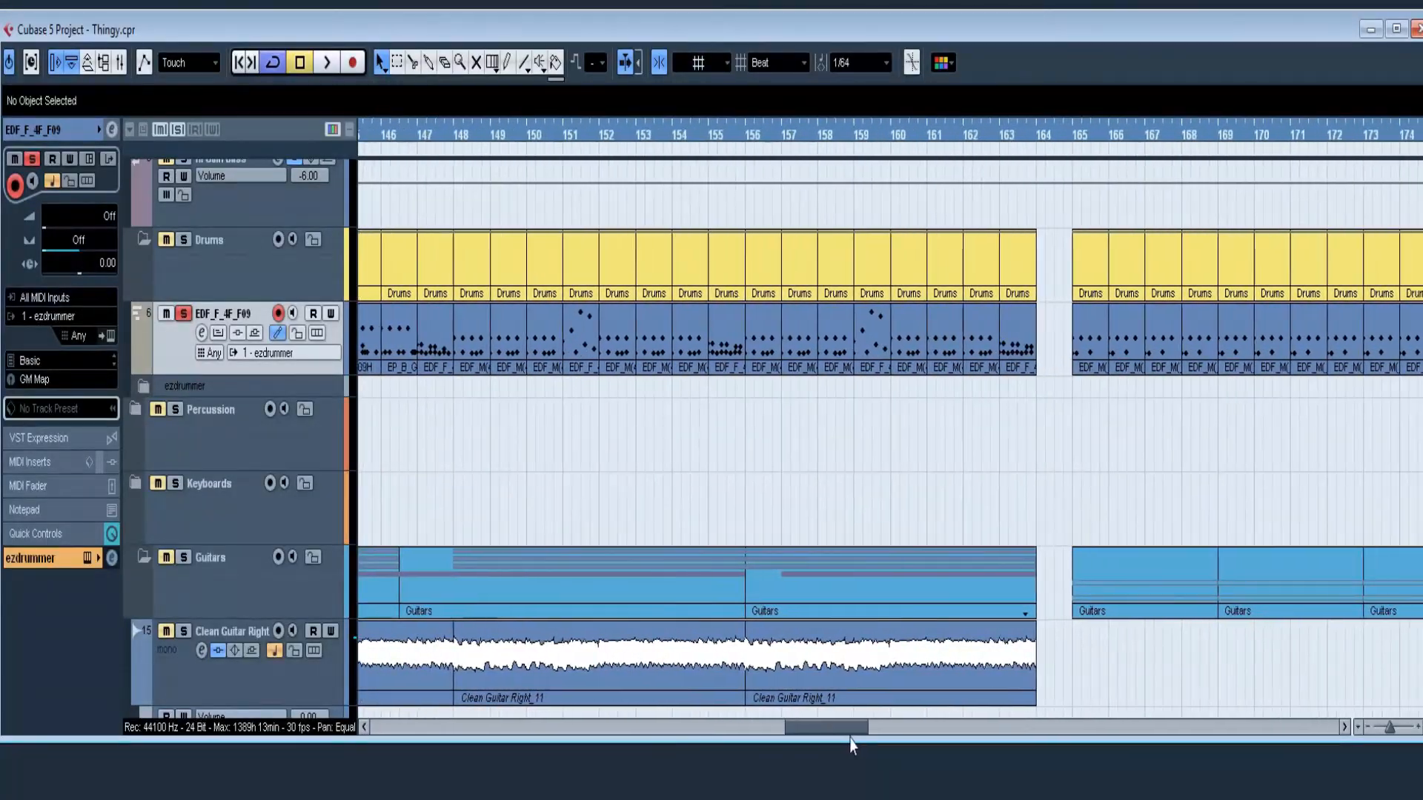
pyautogui.moveTo(851, 740); pyautogui.dragTo(271, 298)
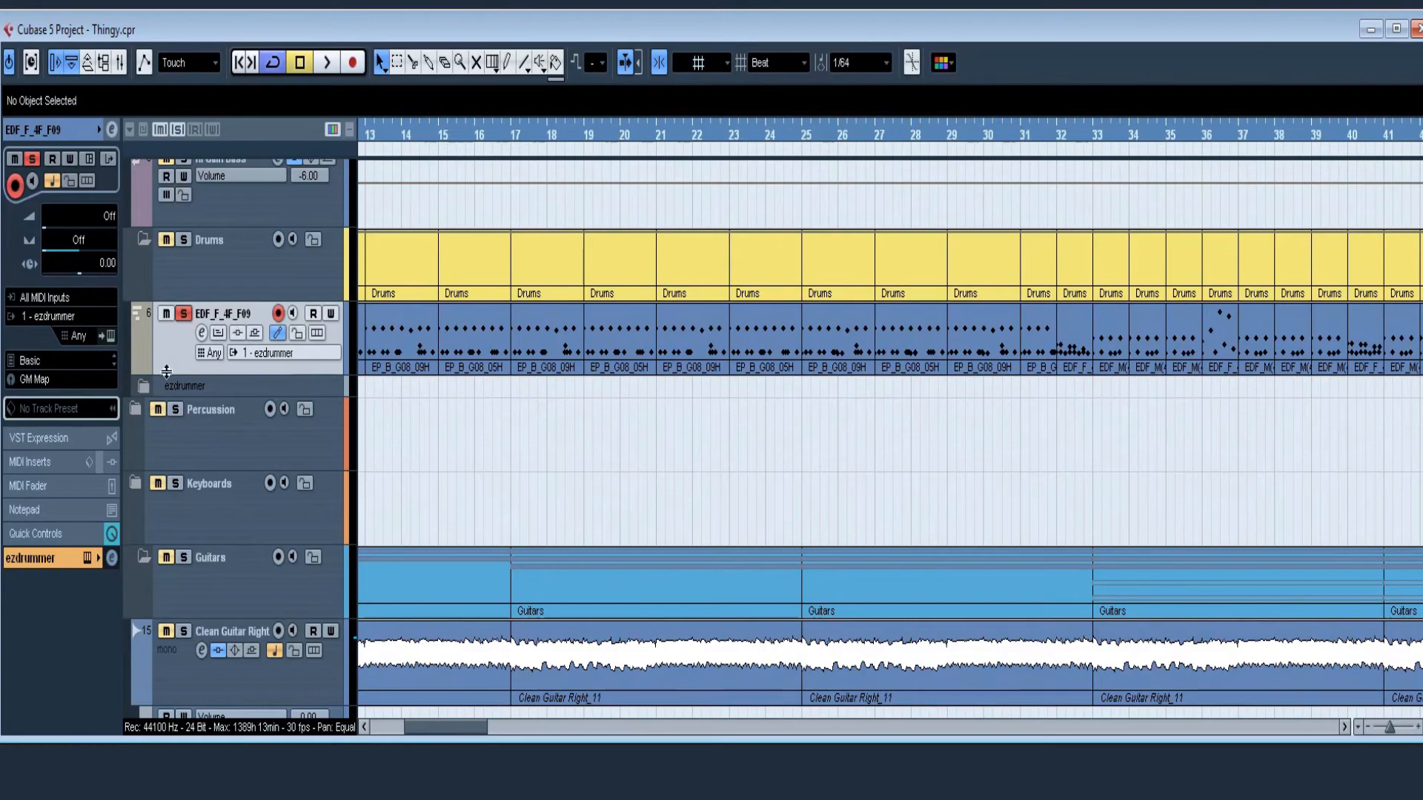
pyautogui.click(143, 389)
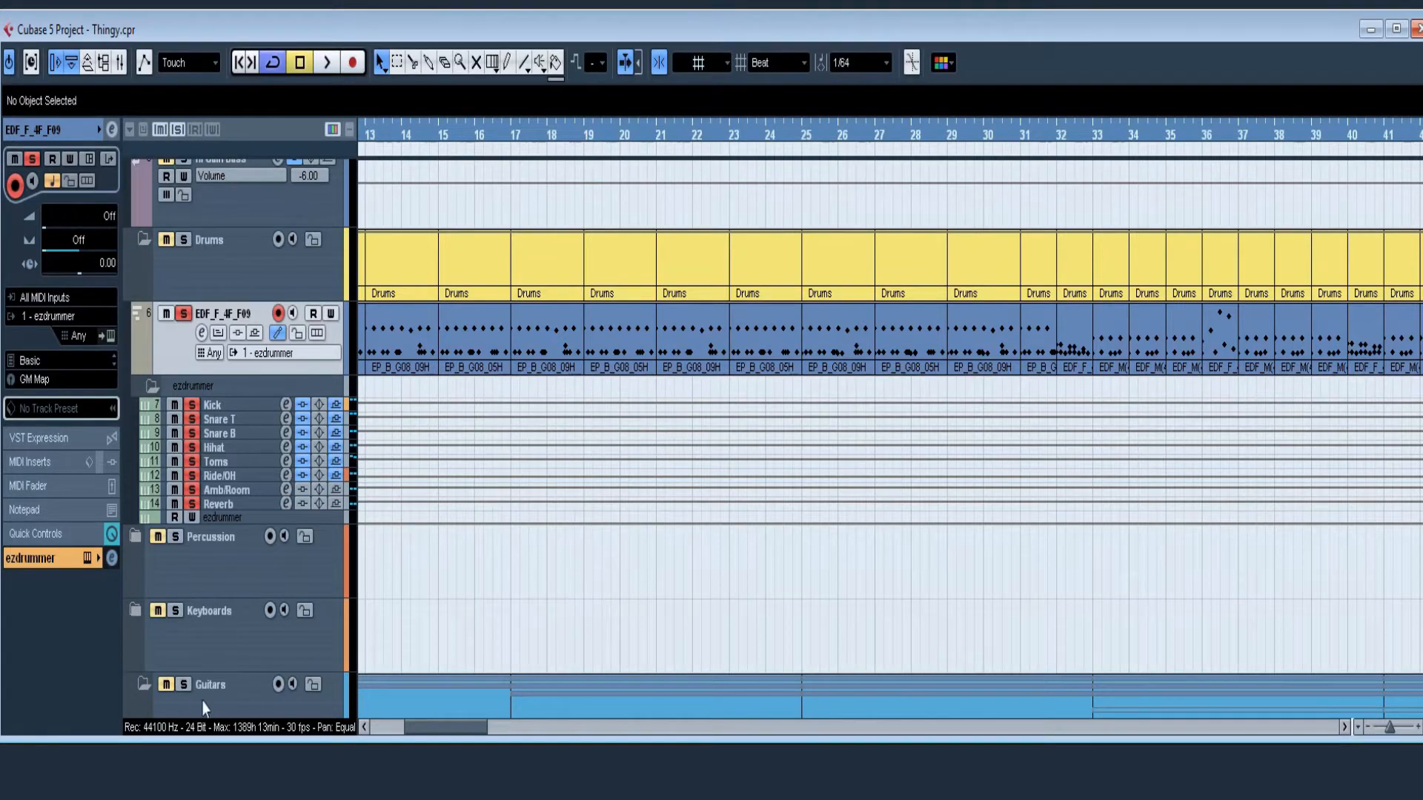
pyautogui.click(151, 386)
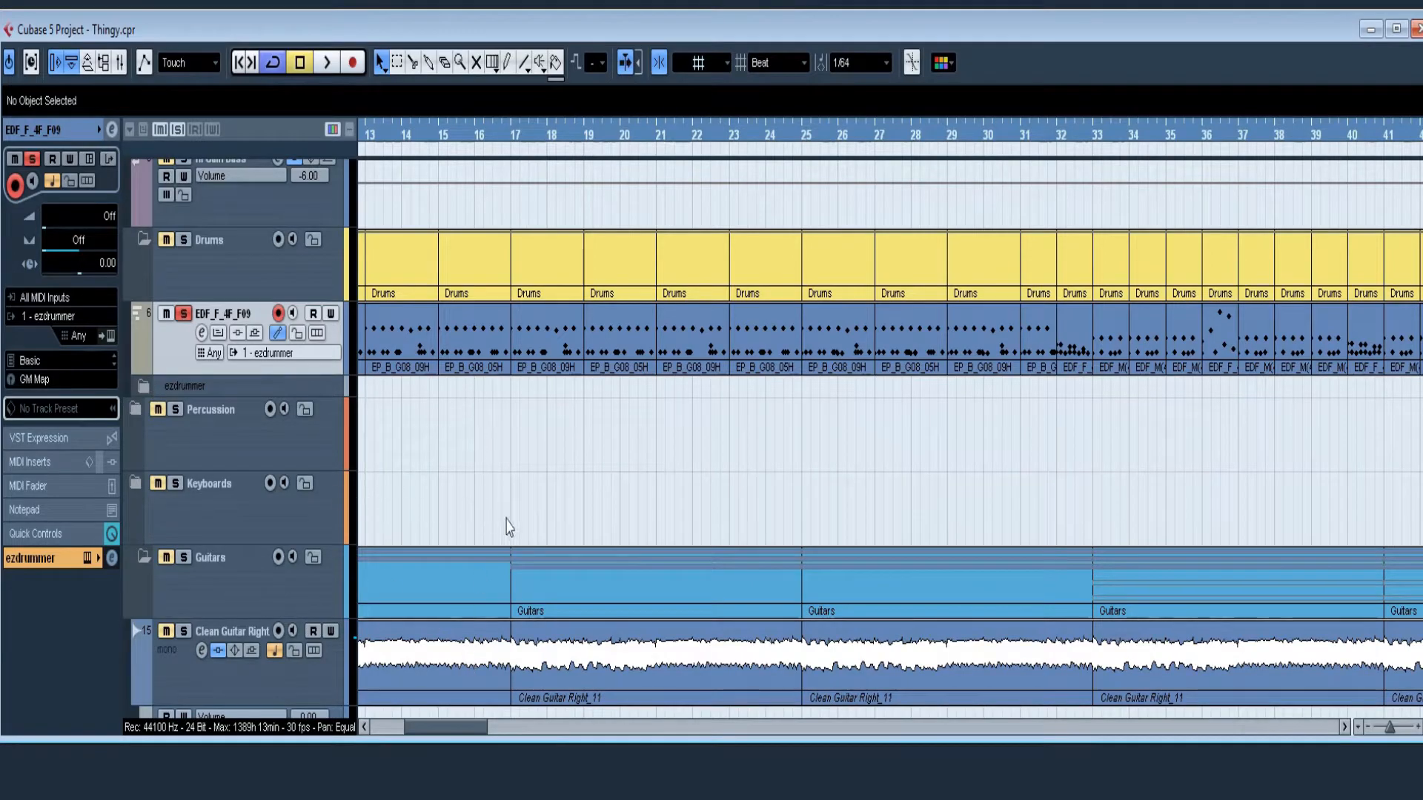
# Step: Return to the beginning of the song with the clean guitar tracks in view
pyautogui.scroll(-3, 549, 535)
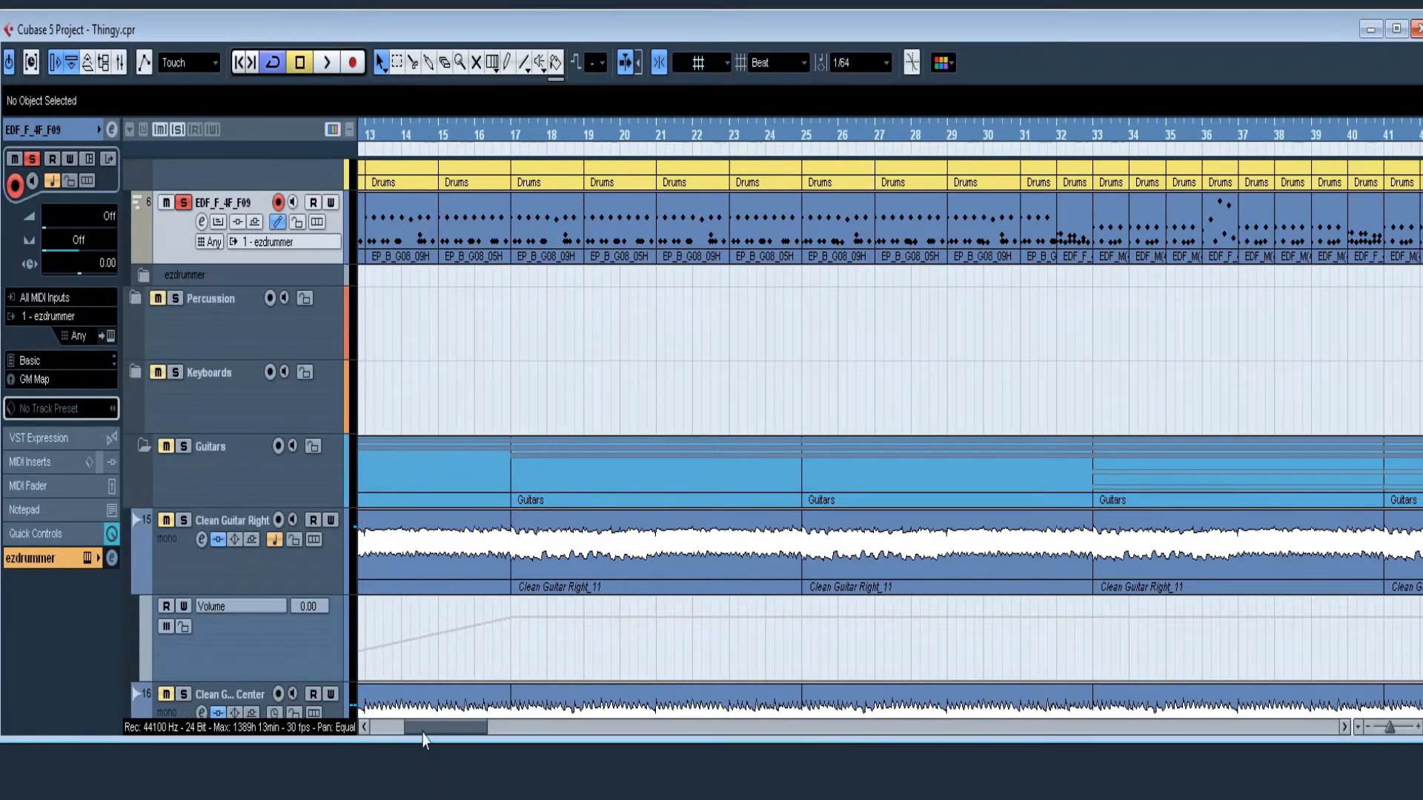
pyautogui.moveTo(426, 734); pyautogui.dragTo(390, 729)
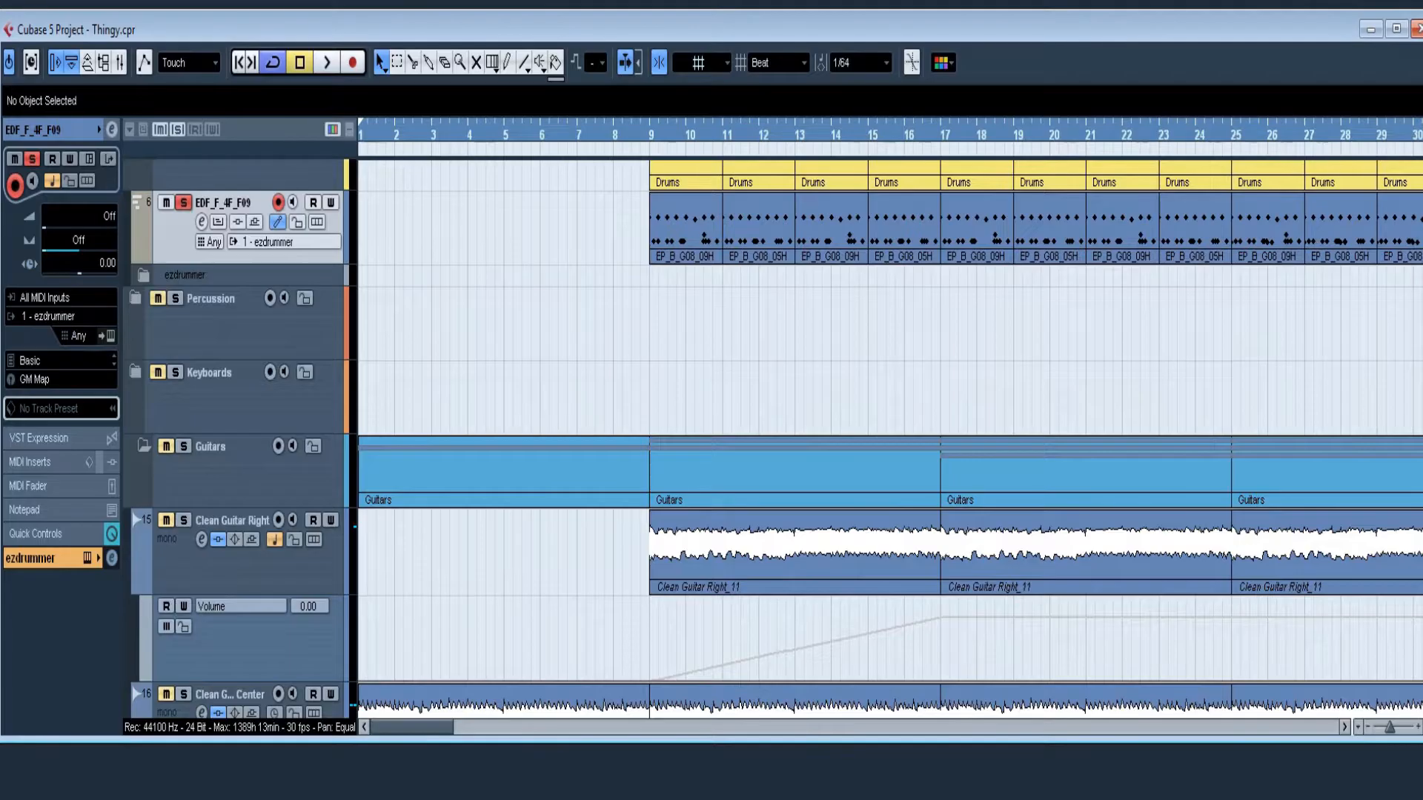